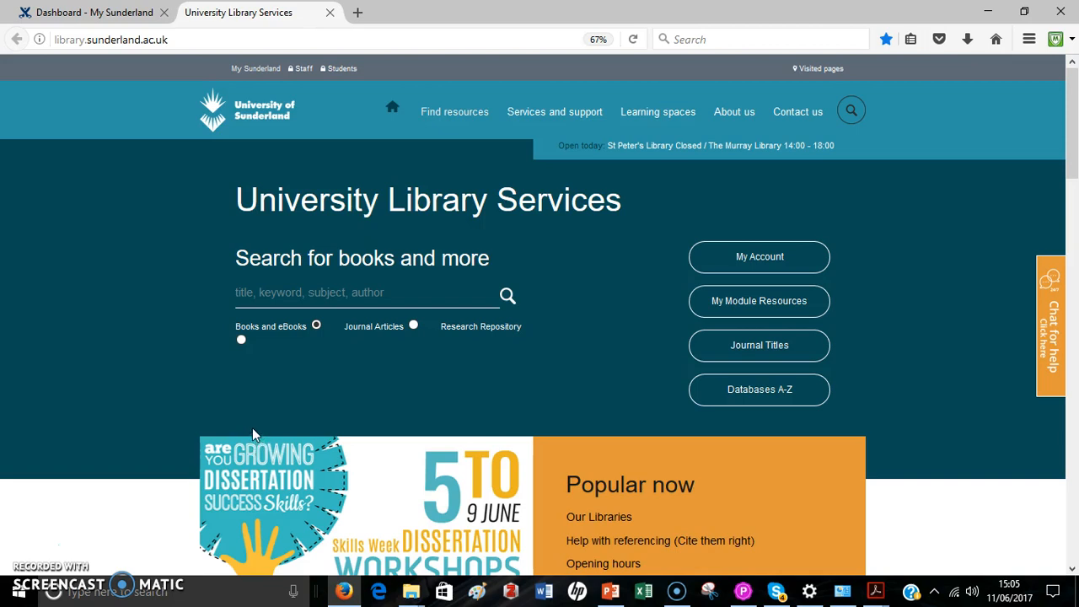
# Open the library's journal titles listing and search its publications for Terrorism Studies
pyautogui.click(245, 429)
pyautogui.click(757, 354)
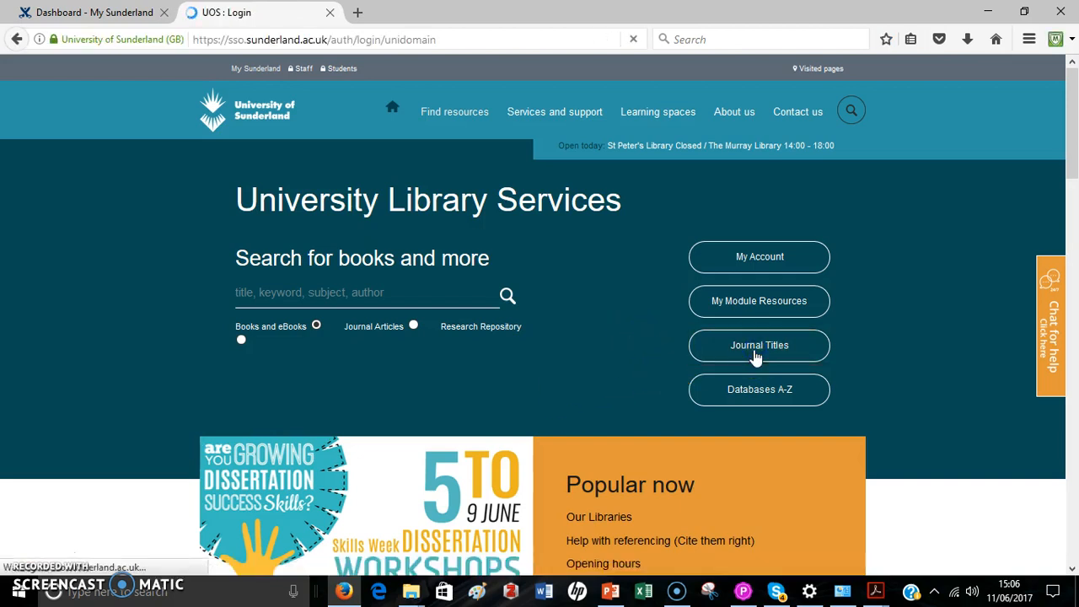
pyautogui.click(514, 391)
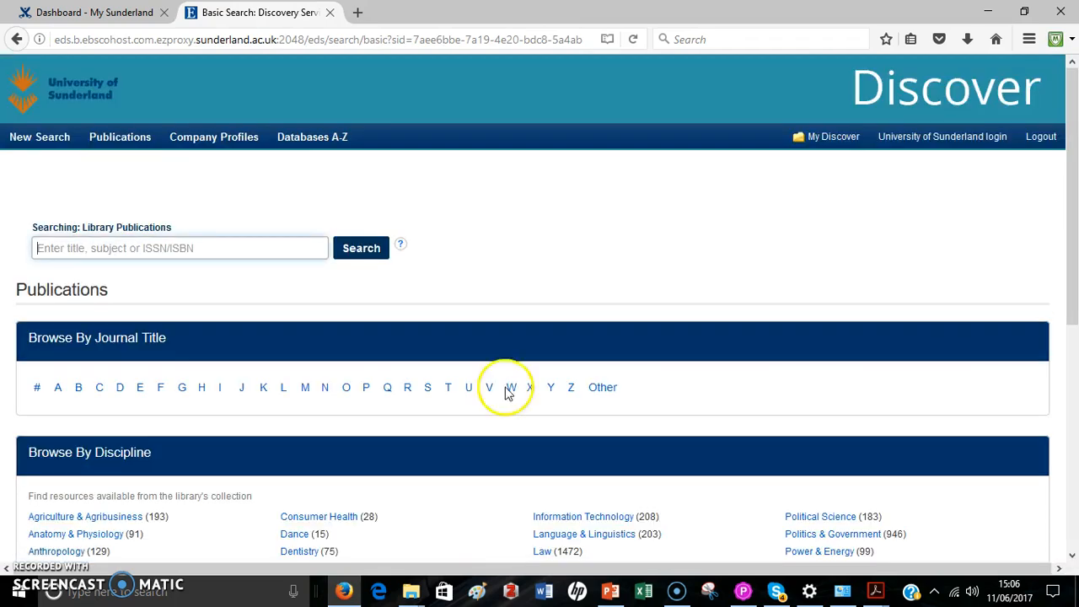
pyautogui.click(68, 255)
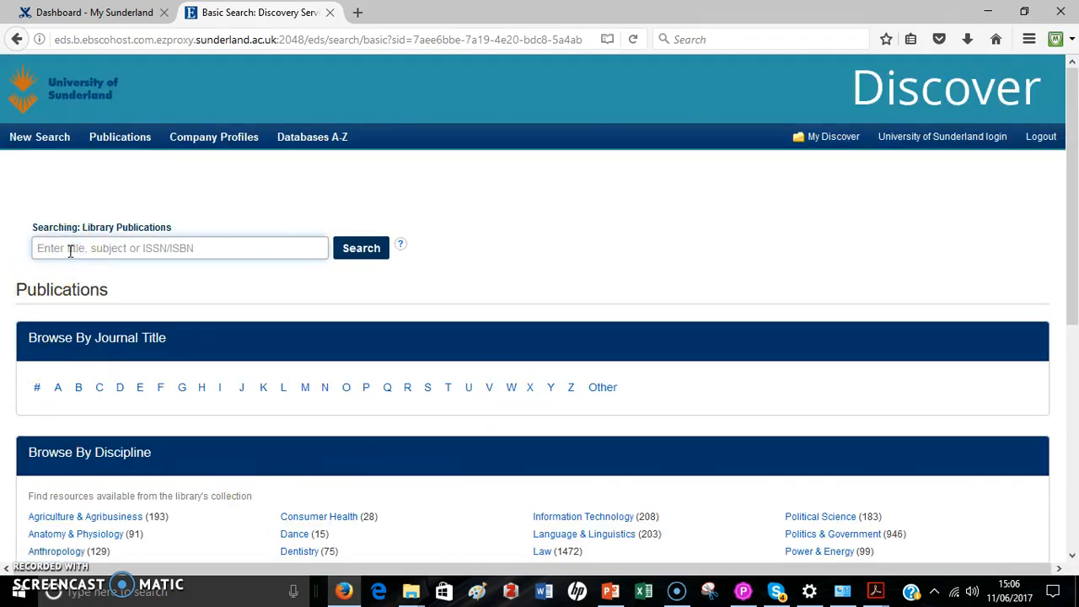
pyautogui.write('terr')
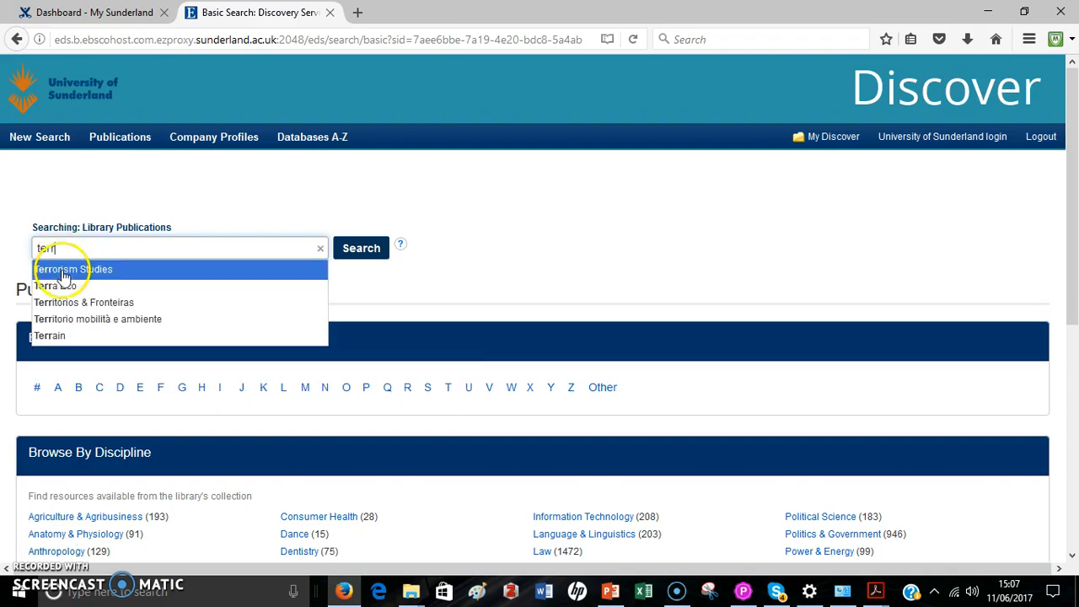
pyautogui.click(64, 272)
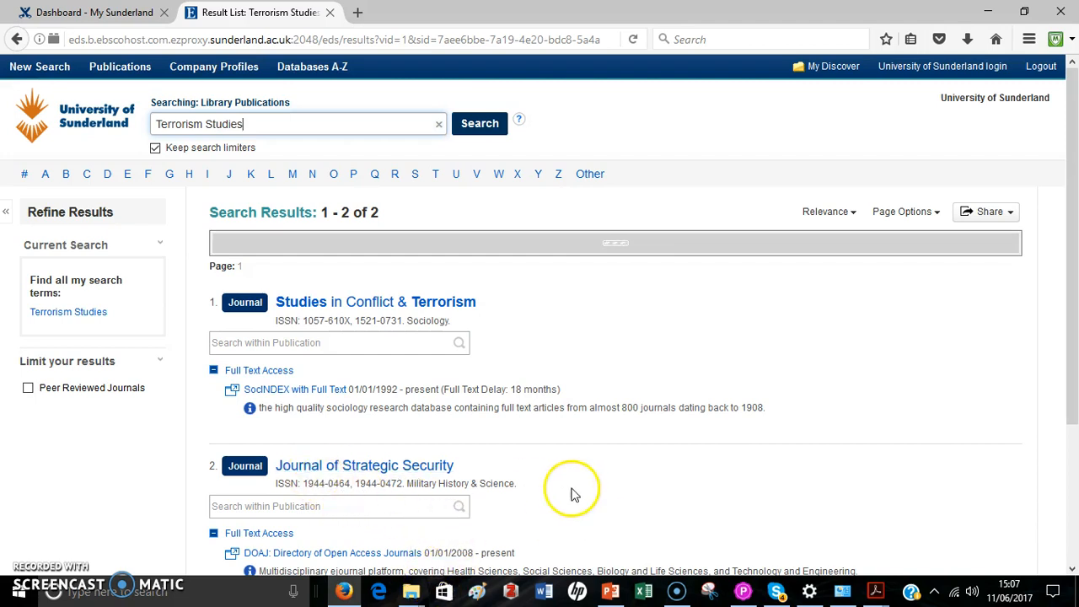
# Open the Journal of Strategic Security record and follow its DOAJ: Directory of Open Access Journals full-text link
pyautogui.scroll(-2, 574, 492)
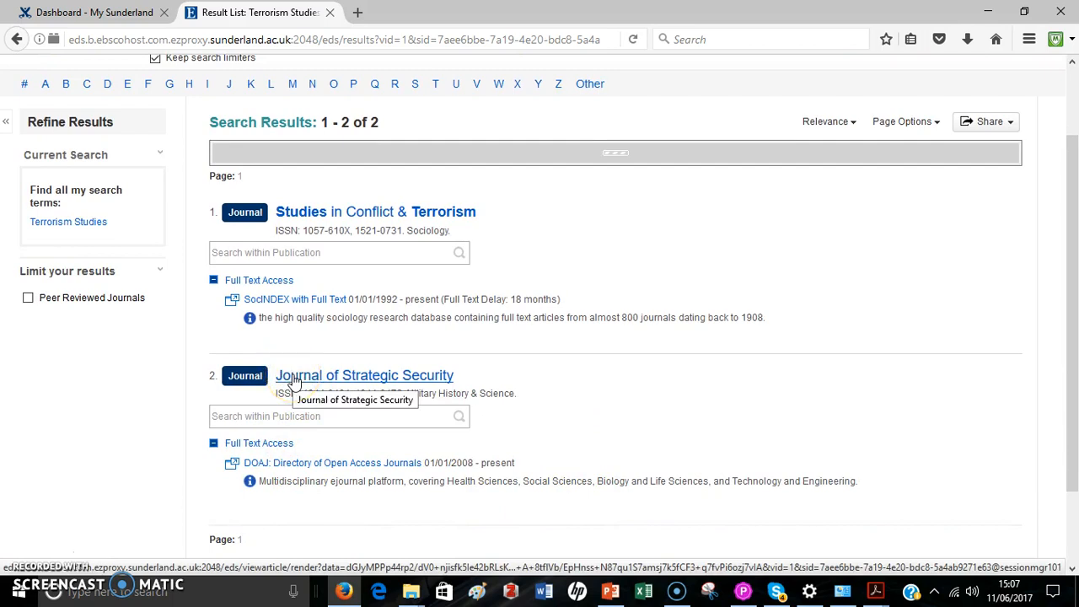
pyautogui.click(261, 446)
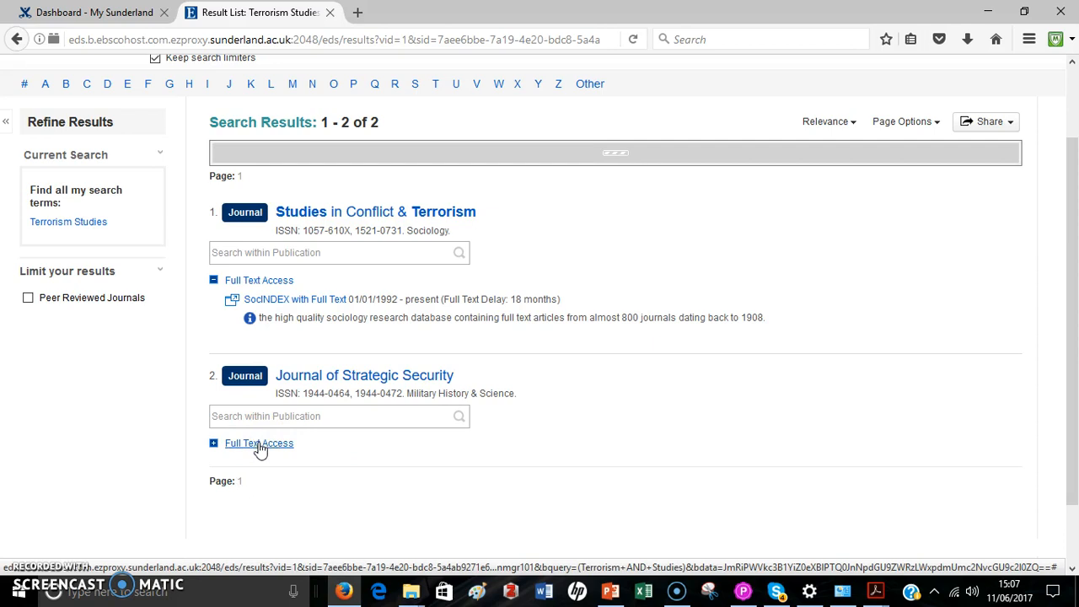
pyautogui.click(319, 378)
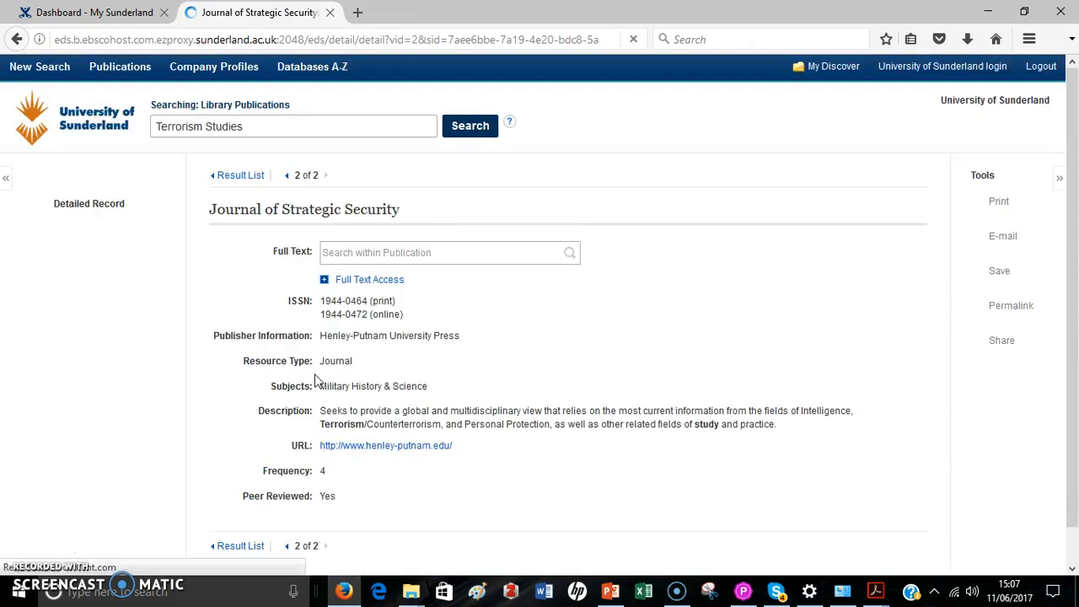
pyautogui.click(484, 410)
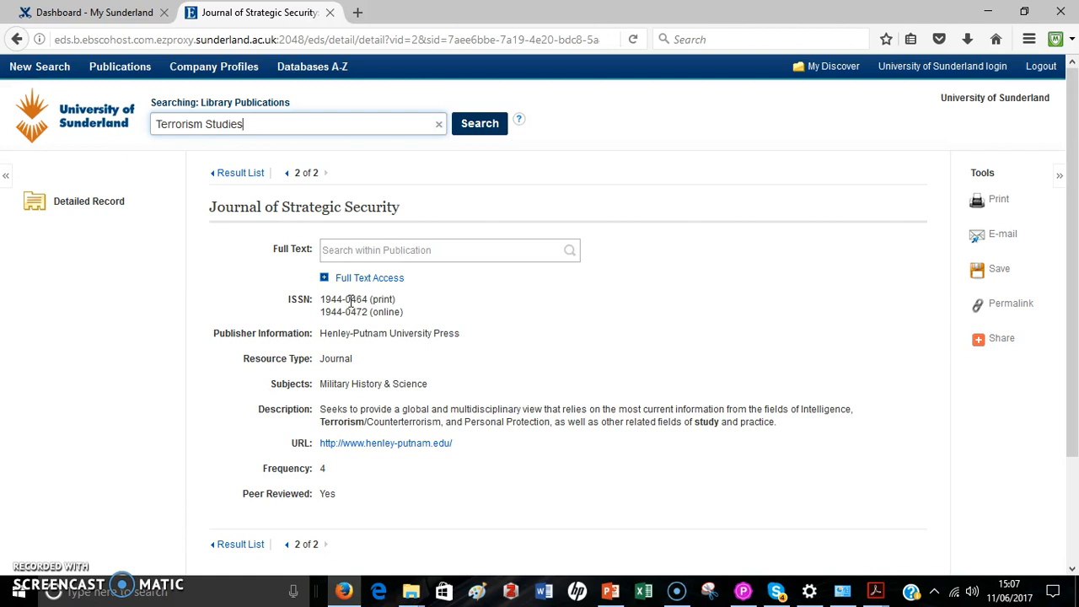
pyautogui.click(350, 287)
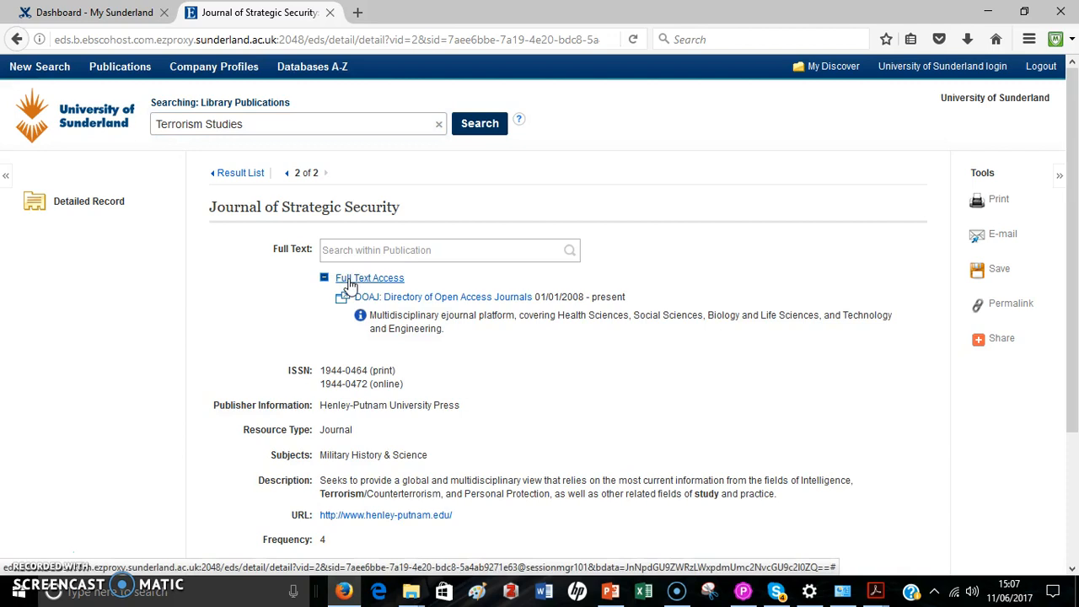
pyautogui.click(419, 298)
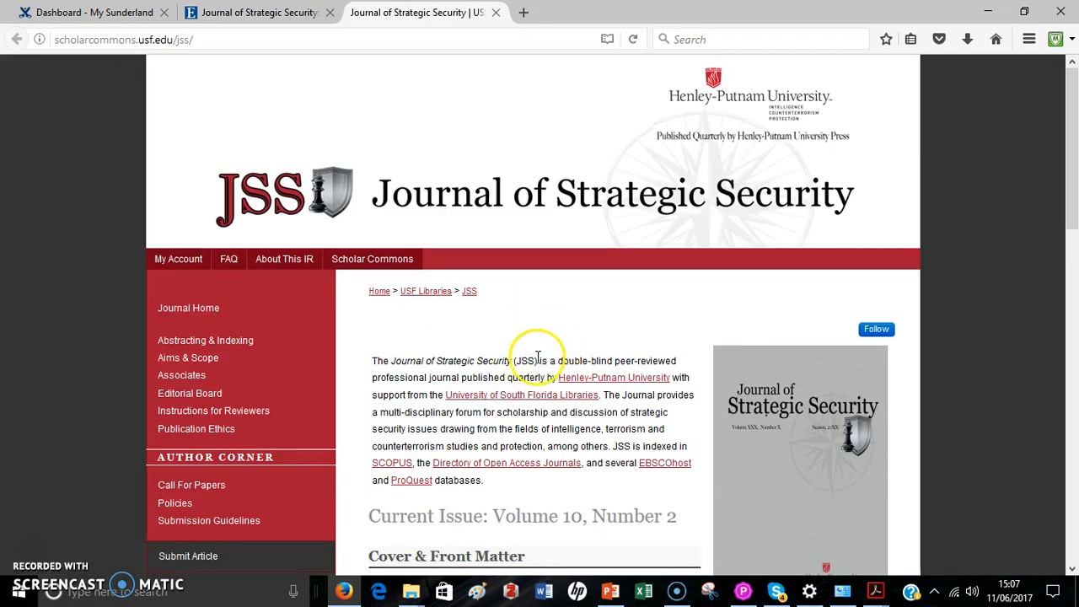
# Open the PDF of the article "The 2016 'Lone Wolf' Tsunami" from the journal's current issue
pyautogui.scroll(-3, 536, 349)
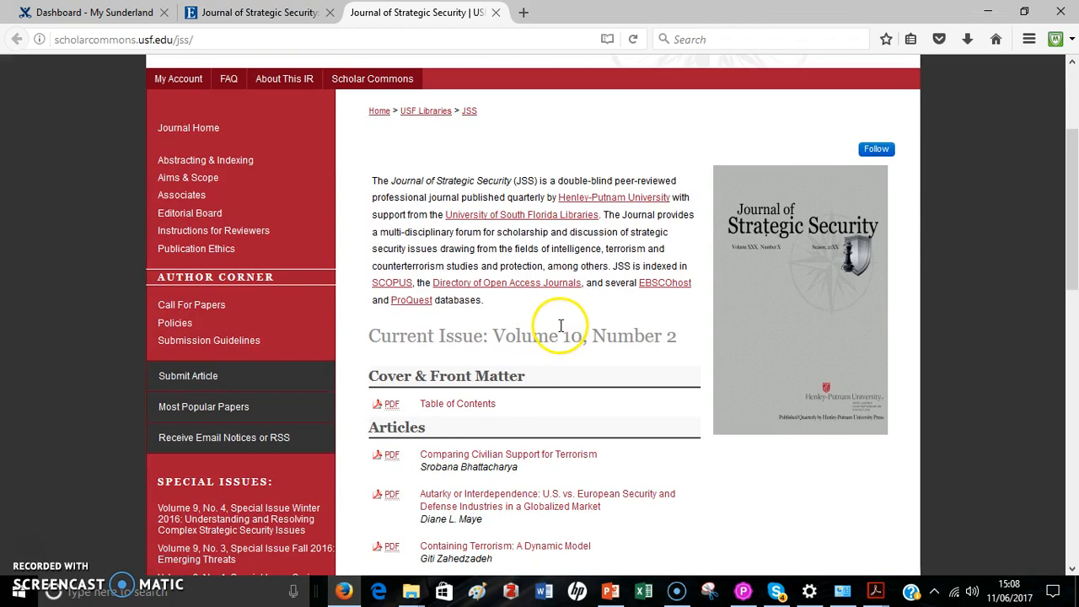
pyautogui.scroll(-2, 560, 324)
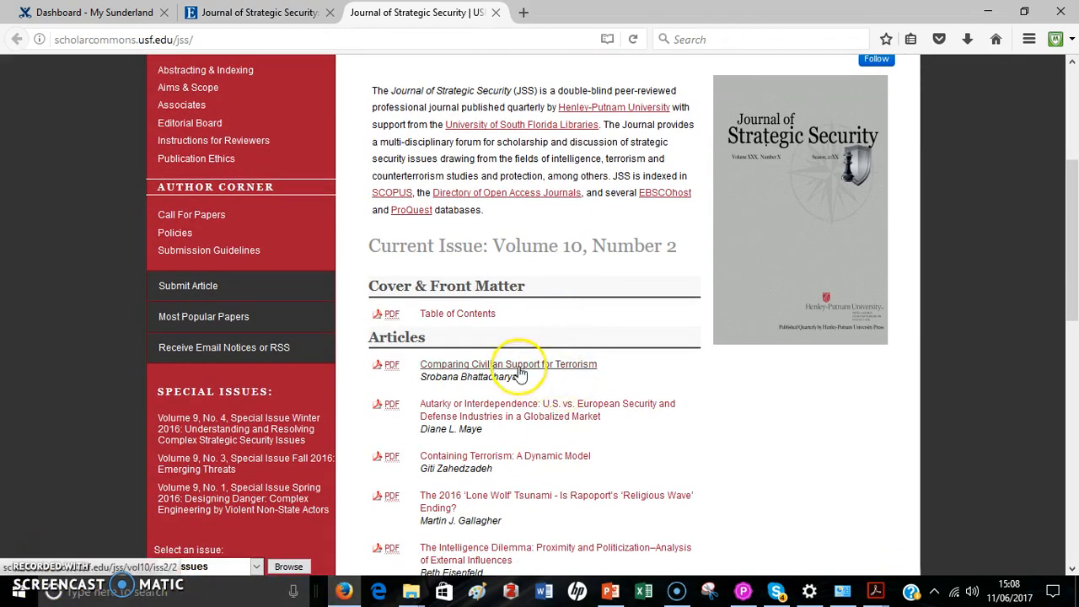
pyautogui.scroll(-2, 514, 371)
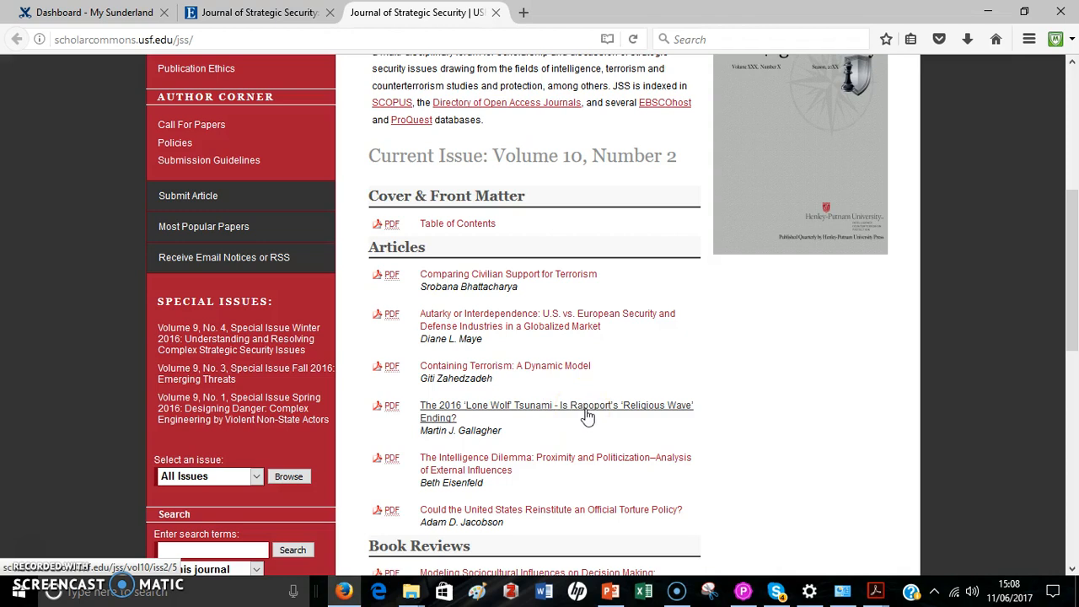
pyautogui.click(391, 411)
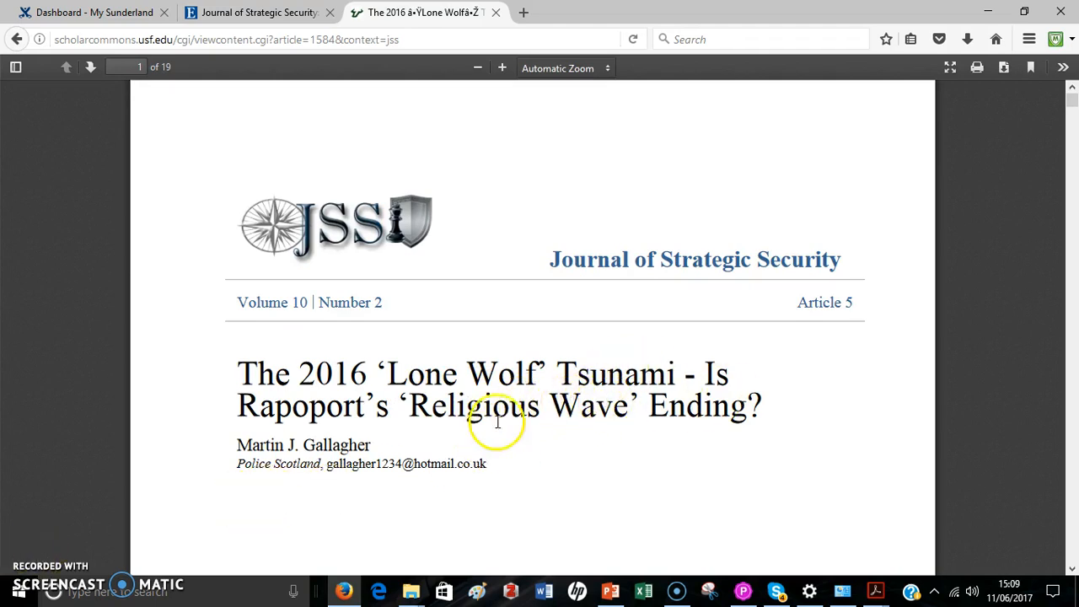
# Look through the article's opening pages, including its recommended citation, abstract and discussion
pyautogui.scroll(-5, 506, 421)
pyautogui.scroll(-10, 523, 409)
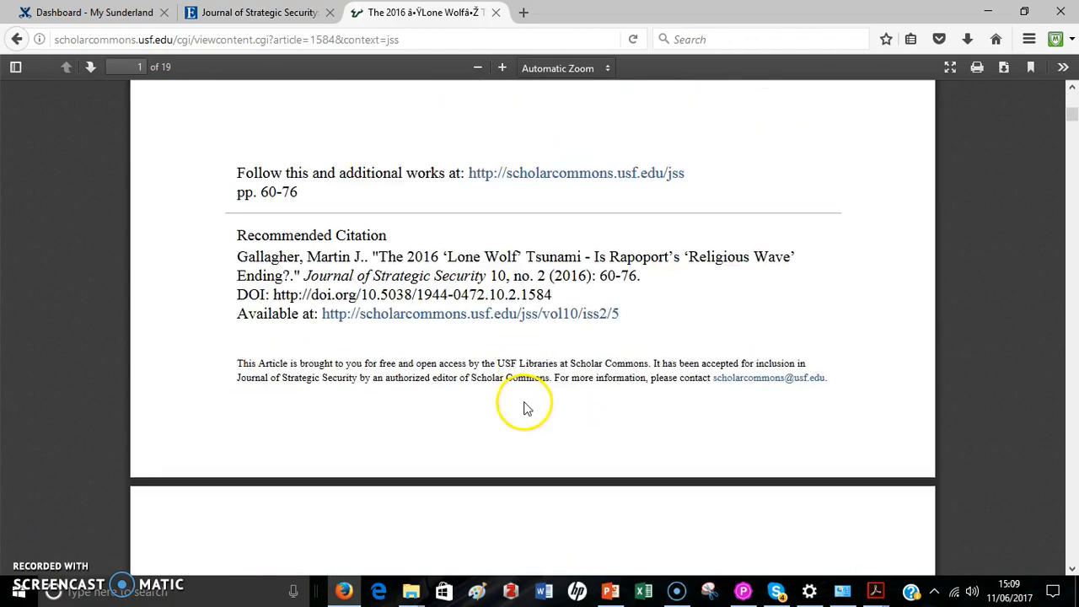
pyautogui.scroll(-10, 527, 403)
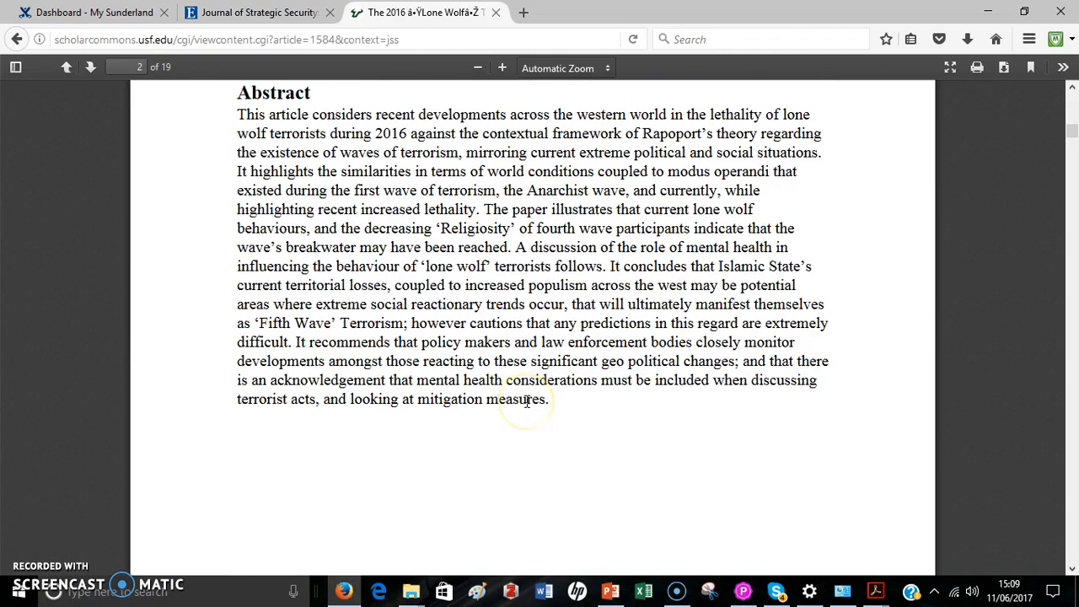
pyautogui.scroll(-8, 528, 403)
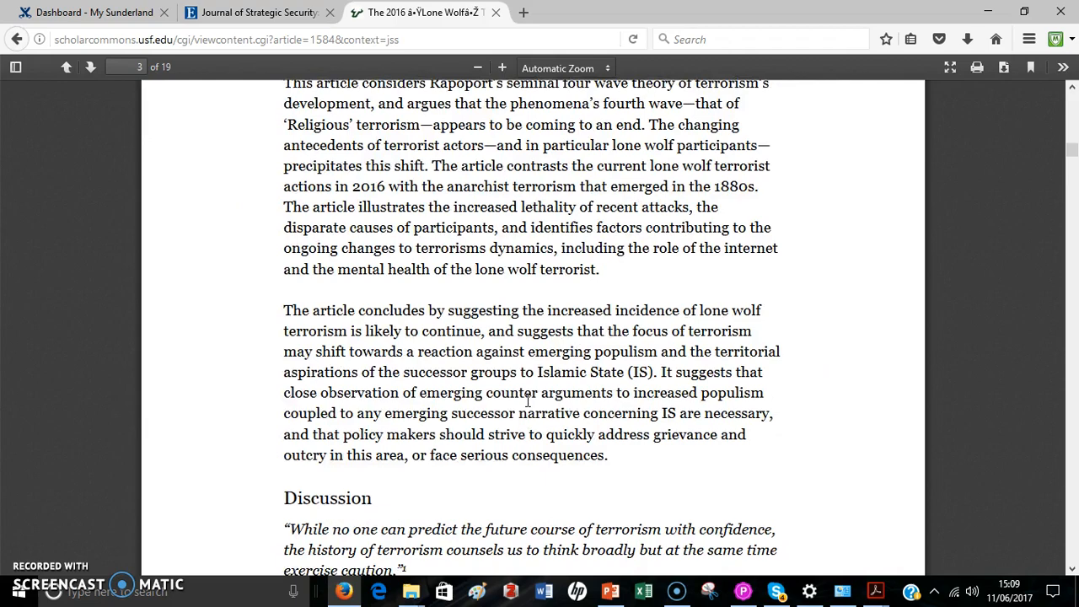
pyautogui.scroll(-1, 533, 396)
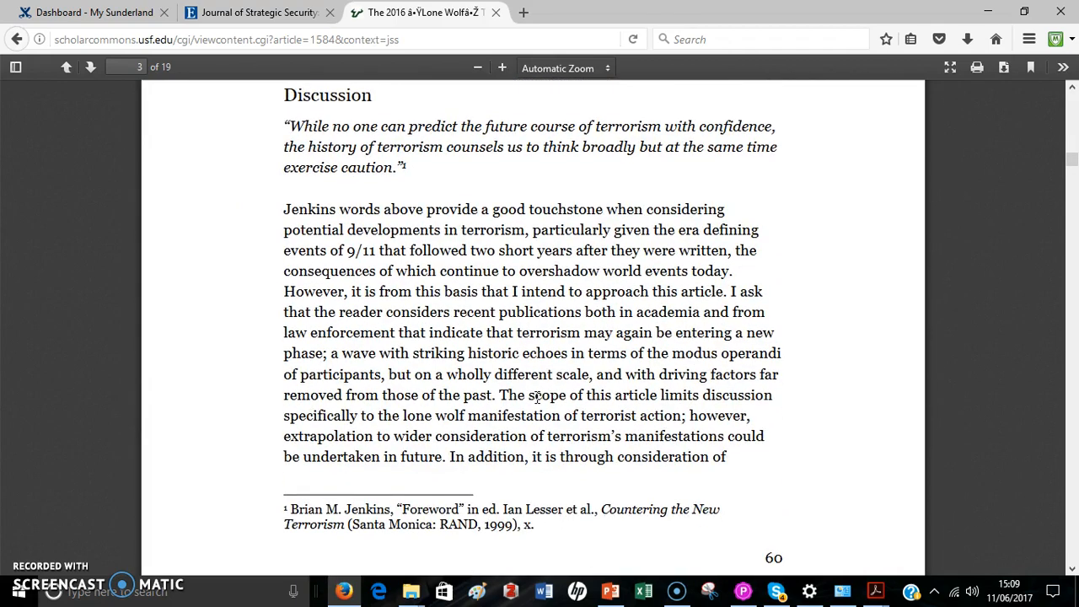
pyautogui.scroll(-10, 548, 388)
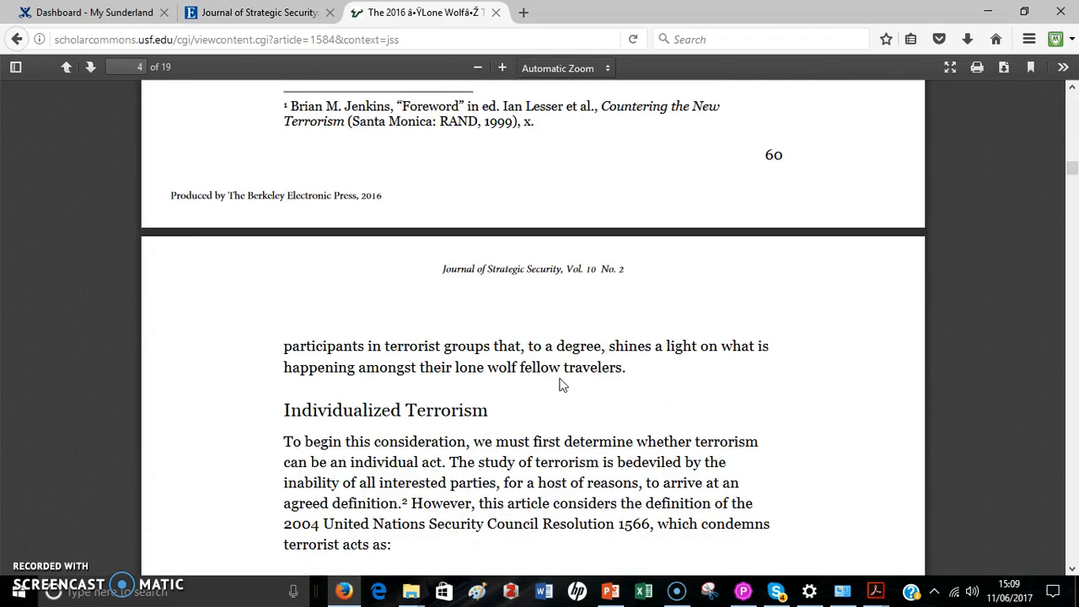
pyautogui.scroll(-5, 563, 385)
pyautogui.scroll(-8, 561, 381)
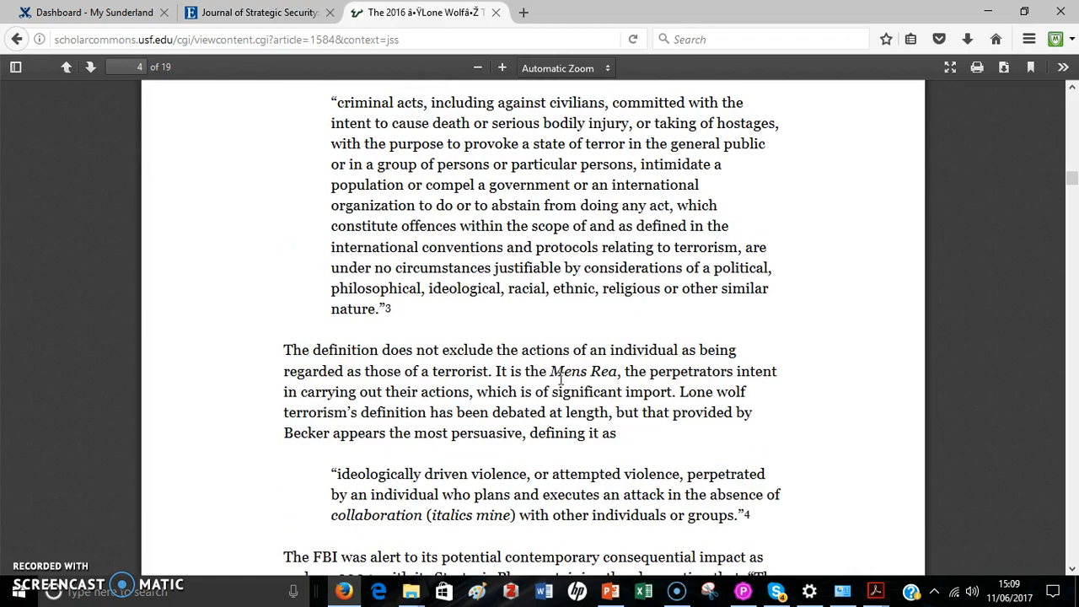
pyautogui.scroll(-4, 561, 378)
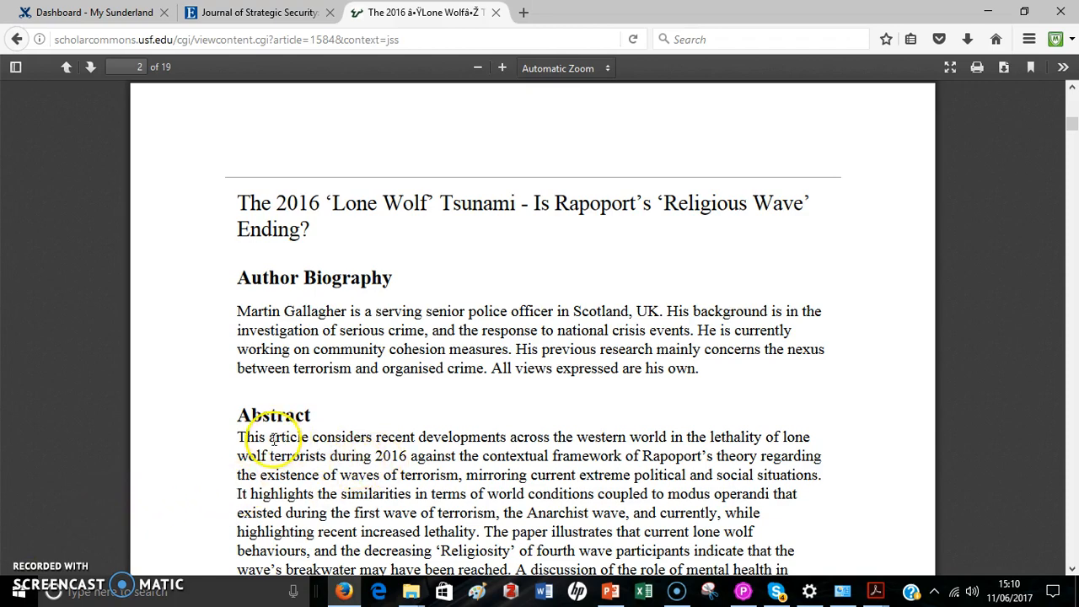
# Select the abstract passage from "It concludes that Islamic State's" through "'Fifth Wave' Terrorism;"
pyautogui.scroll(-4, 344, 381)
pyautogui.scroll(-3, 346, 381)
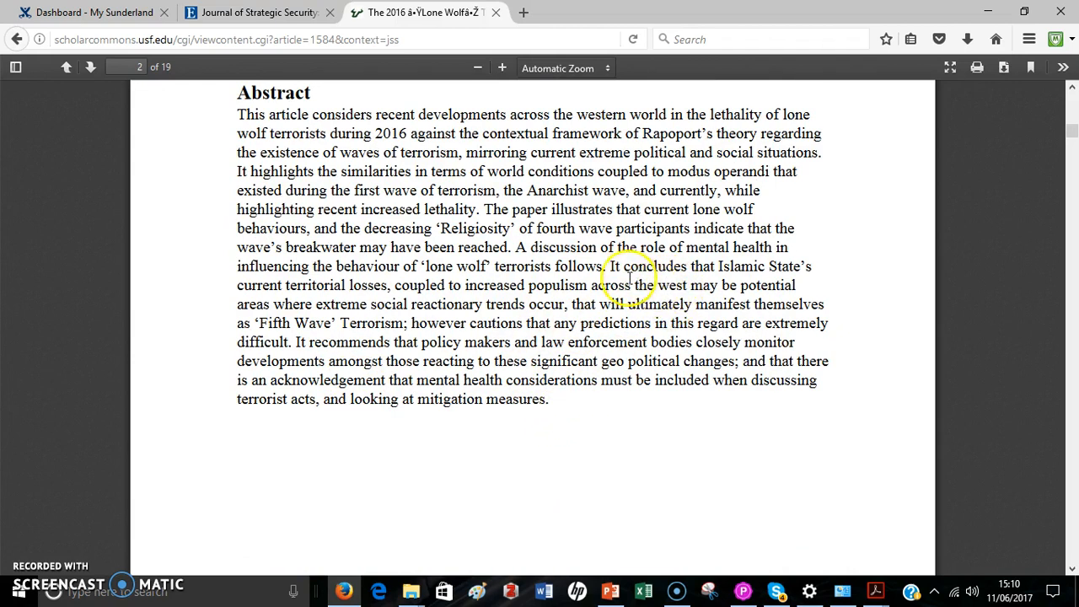
pyautogui.moveTo(611, 265); pyautogui.dragTo(411, 330)
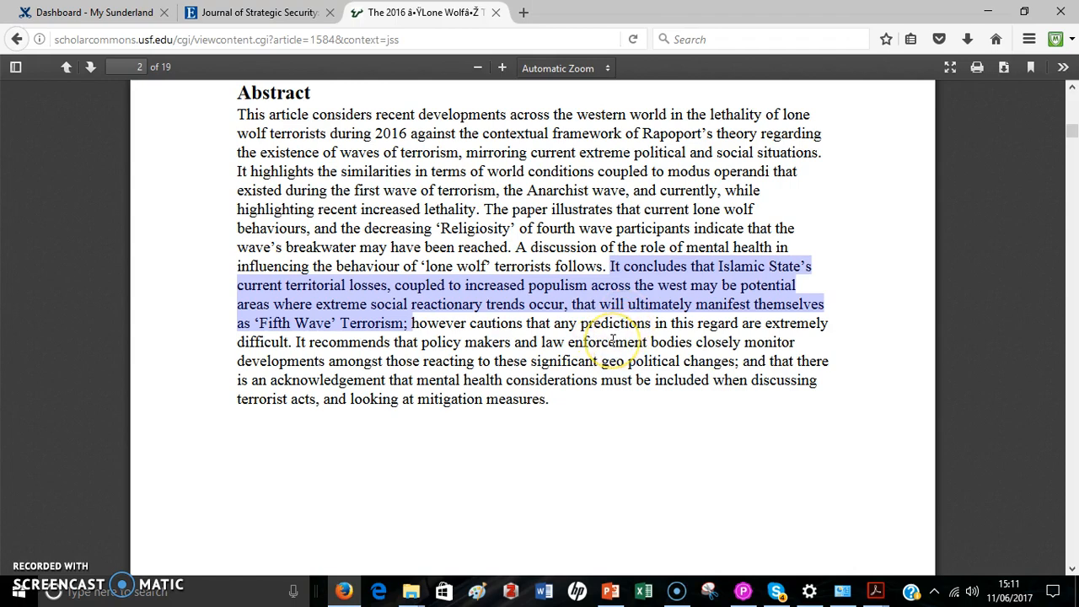
# Examine the Recommended Citation on the article's first page for the referencing details
pyautogui.scroll(6, 606, 344)
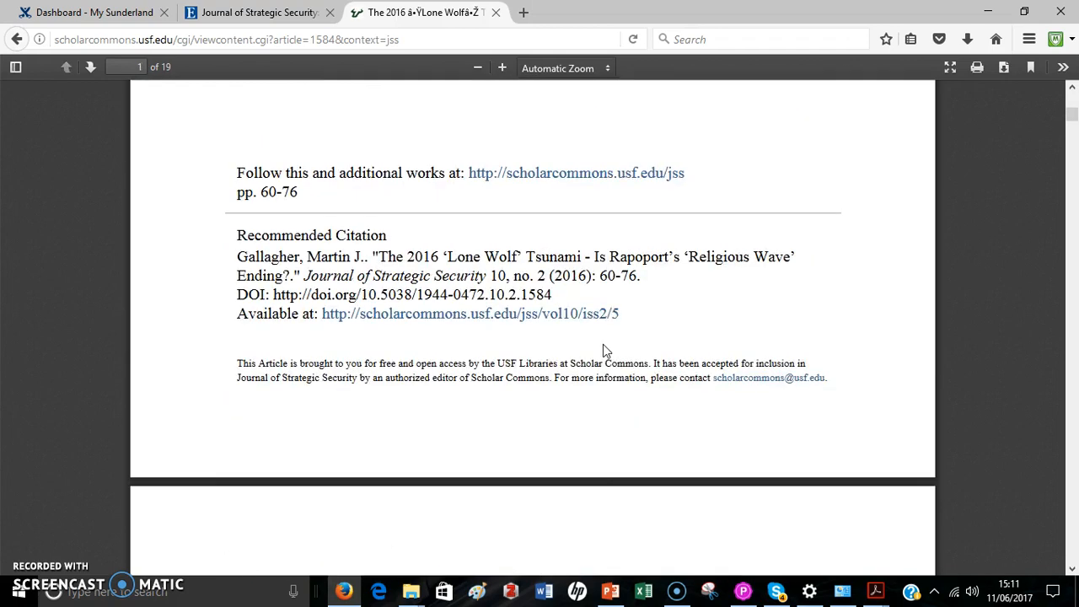
pyautogui.scroll(-5, 604, 346)
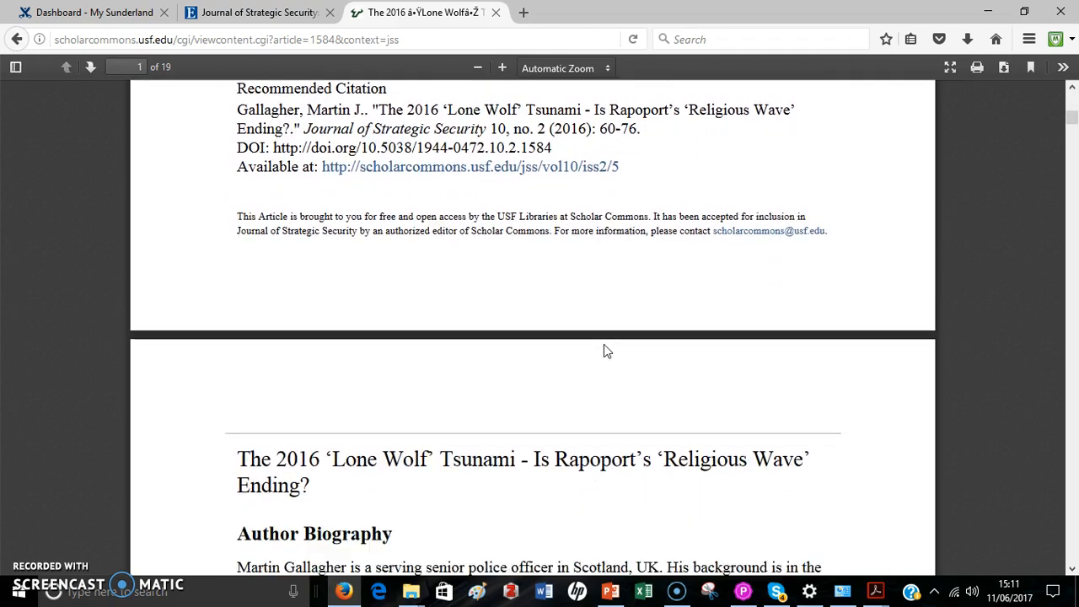
pyautogui.scroll(4, 603, 343)
pyautogui.scroll(-2, 603, 341)
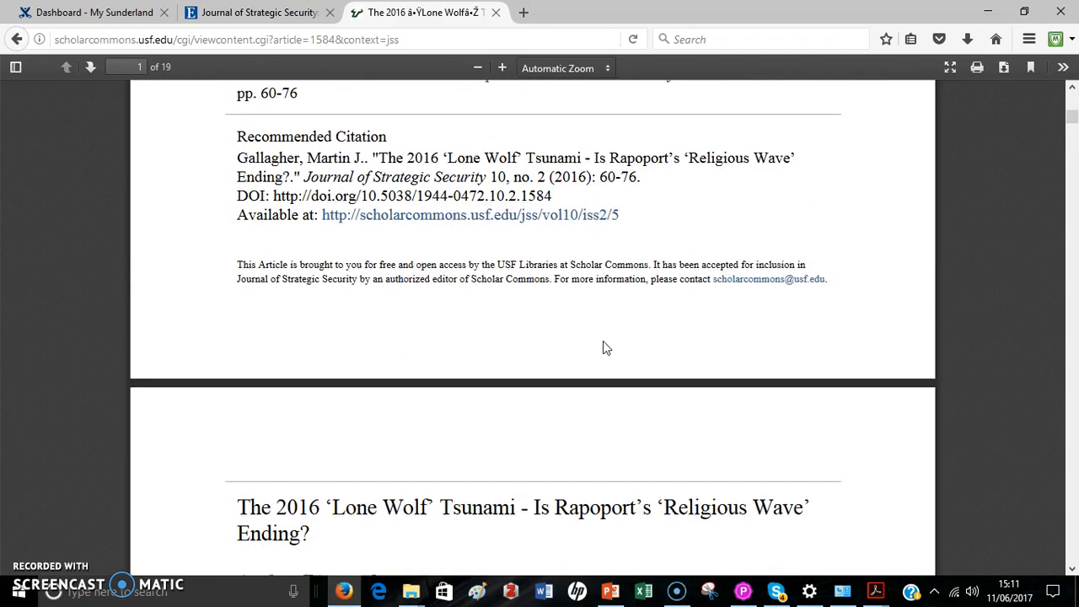
pyautogui.scroll(2, 602, 341)
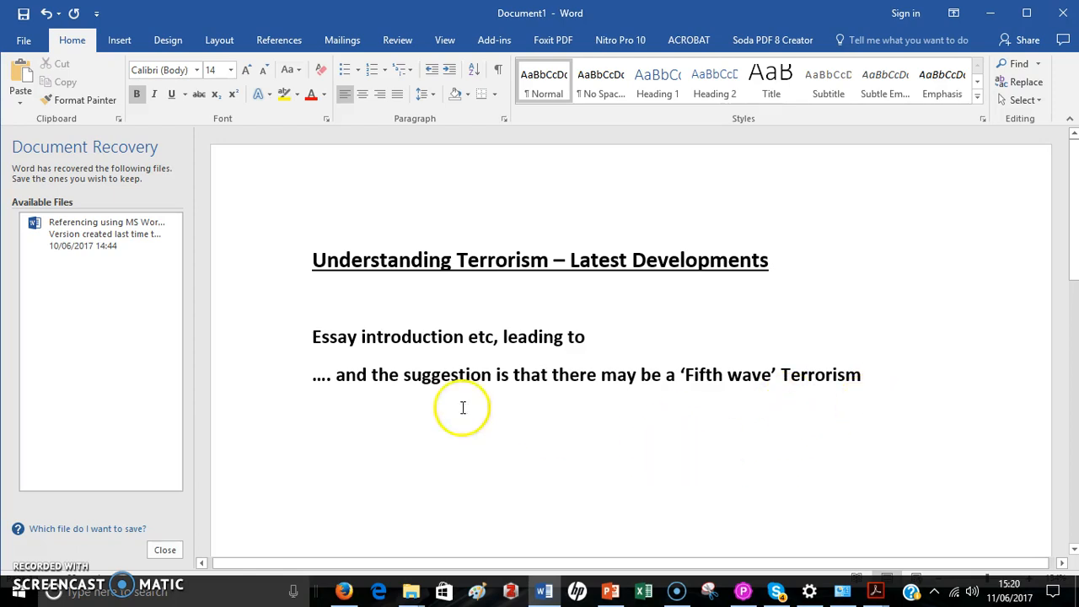
# Create a new source in Word's Source Manager and set its type to Journal Article
pyautogui.click(279, 42)
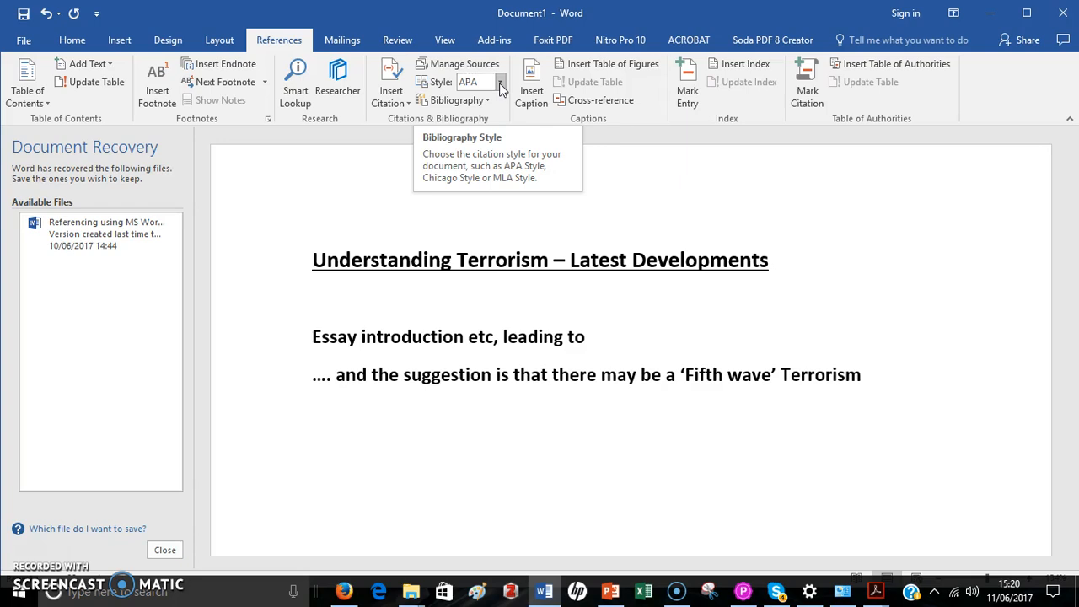
pyautogui.click(441, 67)
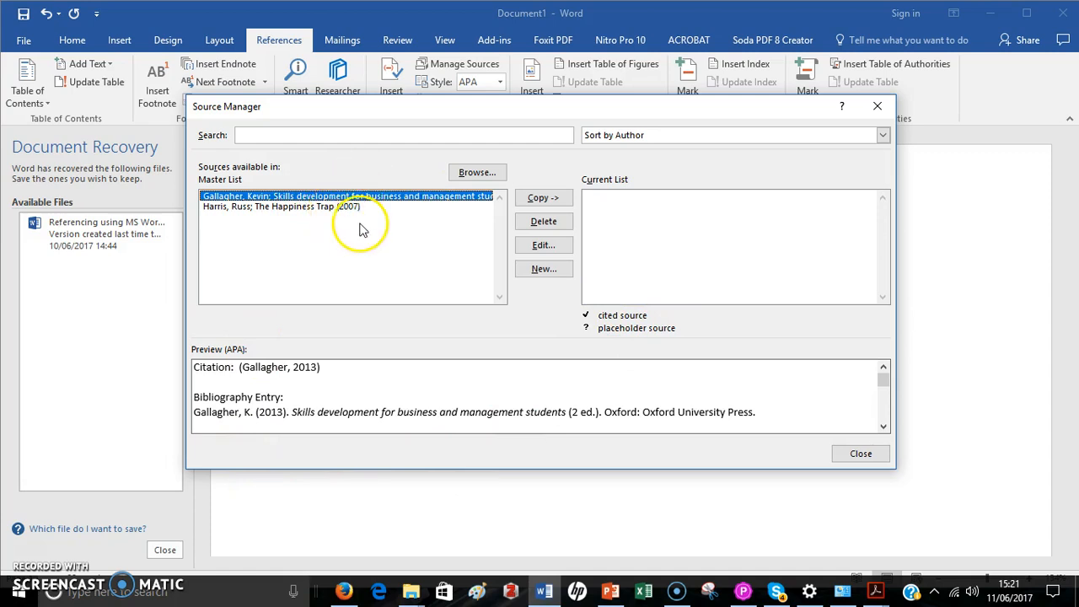
pyautogui.click(542, 268)
pyautogui.click(684, 202)
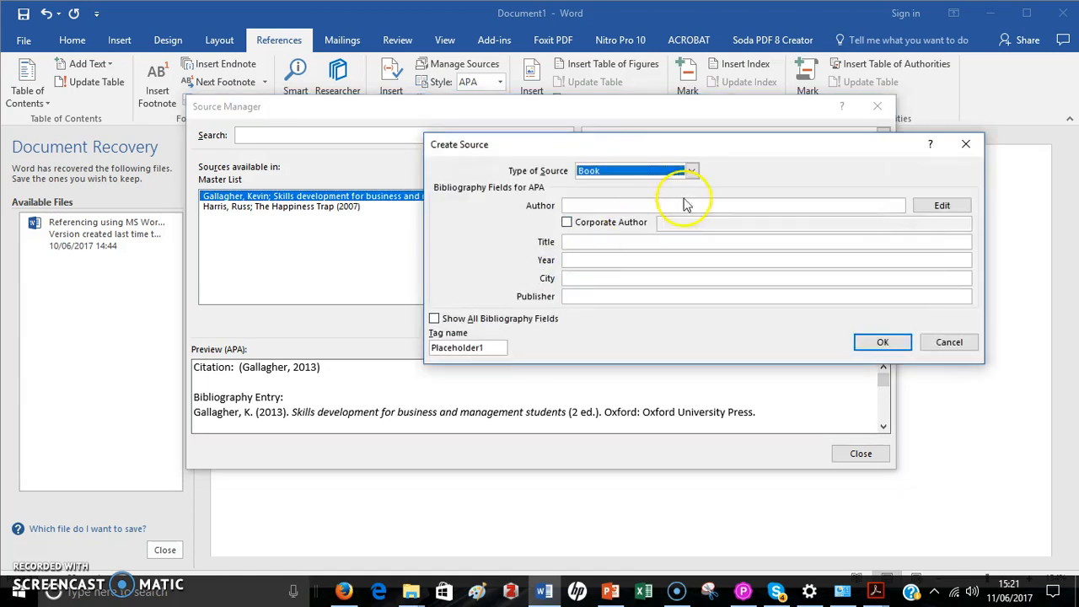
pyautogui.click(691, 171)
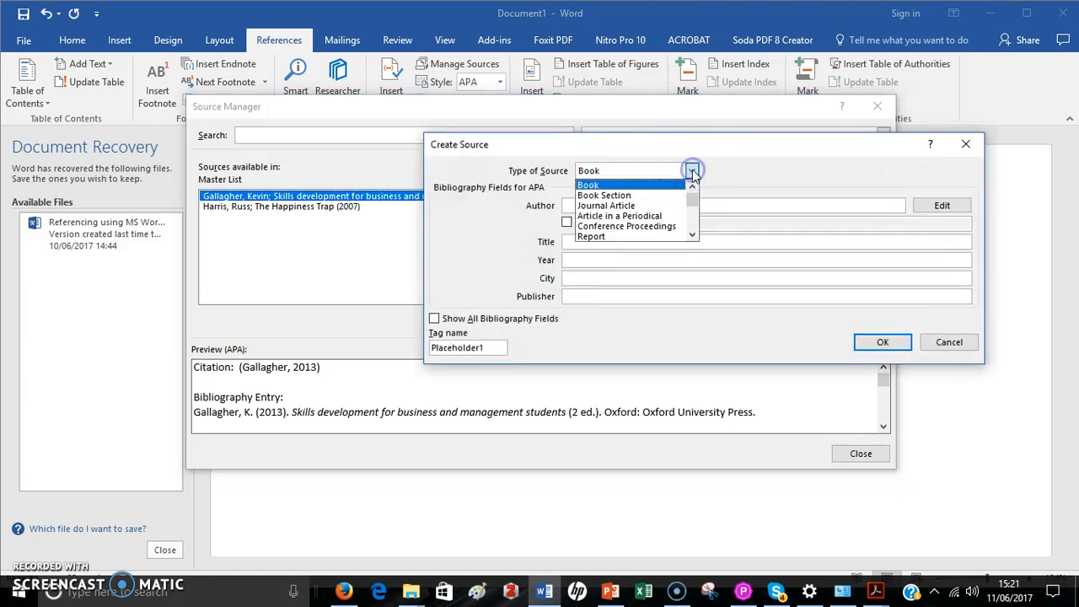
pyautogui.click(624, 207)
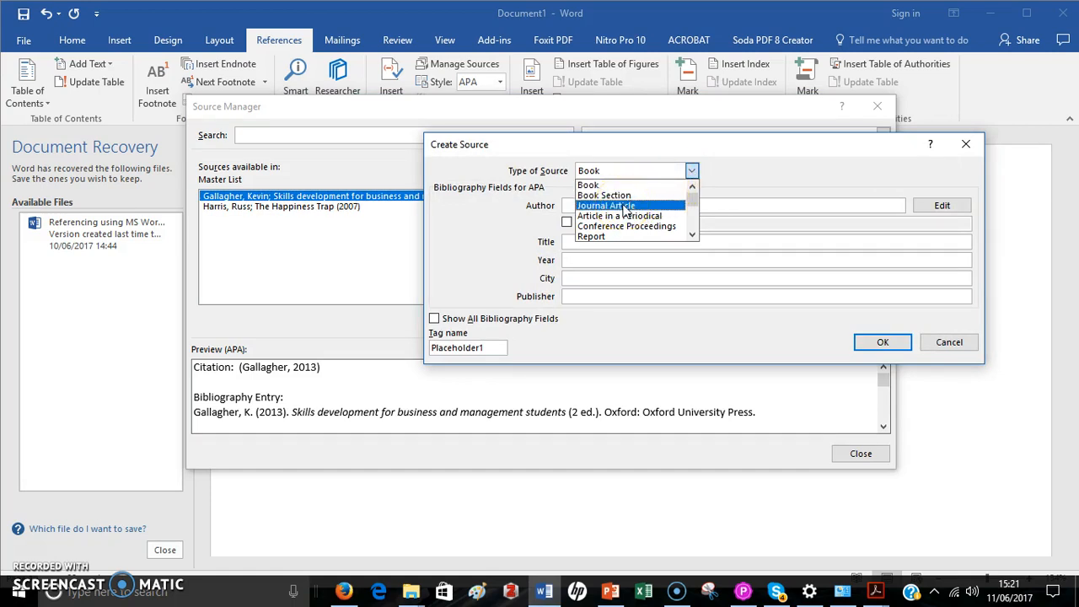
pyautogui.click(625, 208)
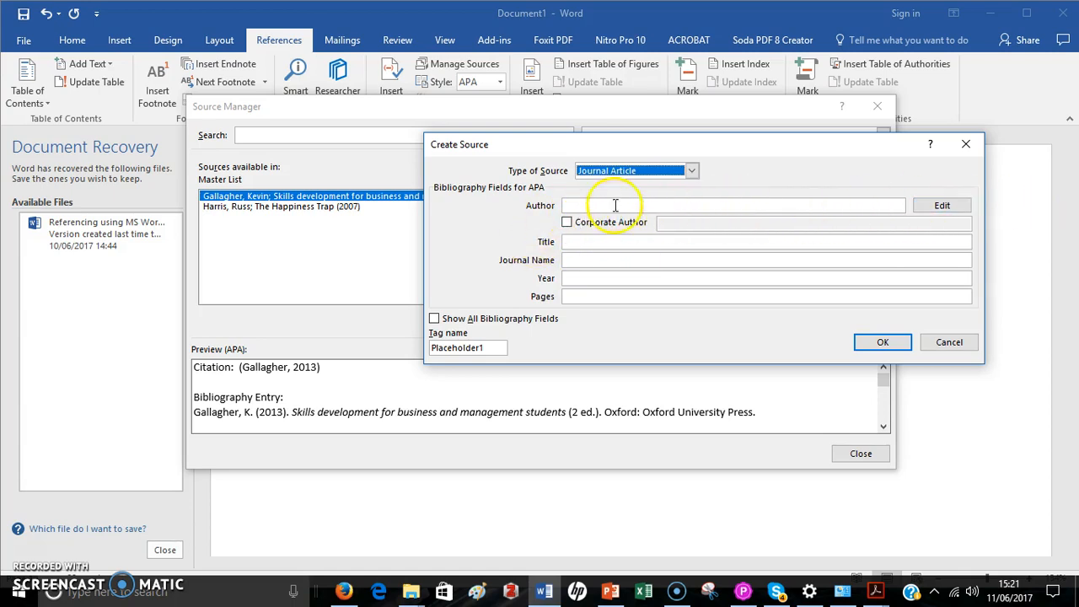
# Add the article author's last name, first name and middle initial to the new source
pyautogui.click(938, 205)
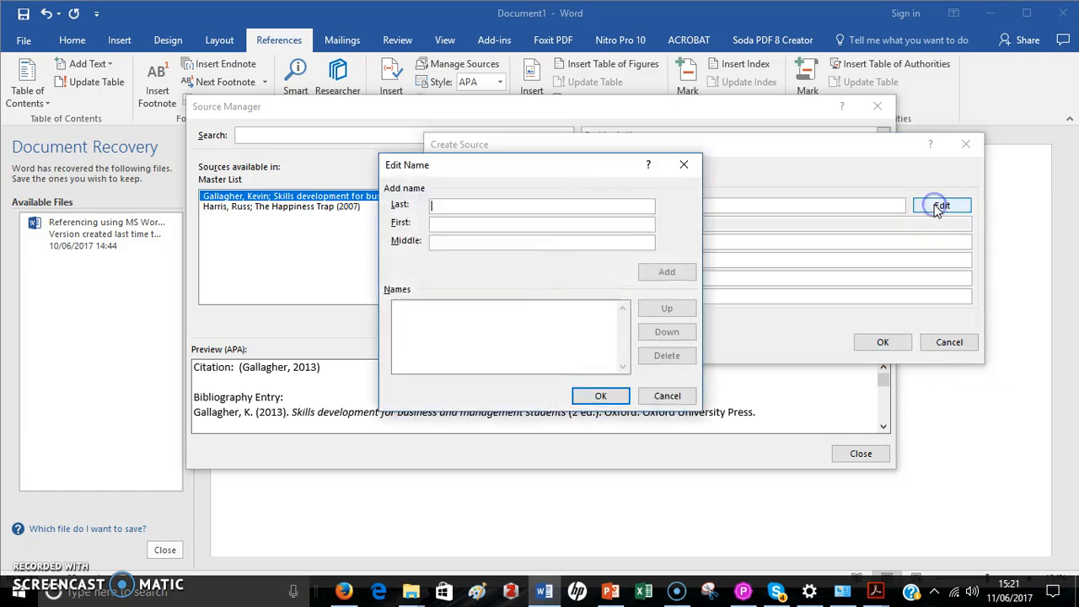
pyautogui.click(448, 206)
pyautogui.write('Gallagher')
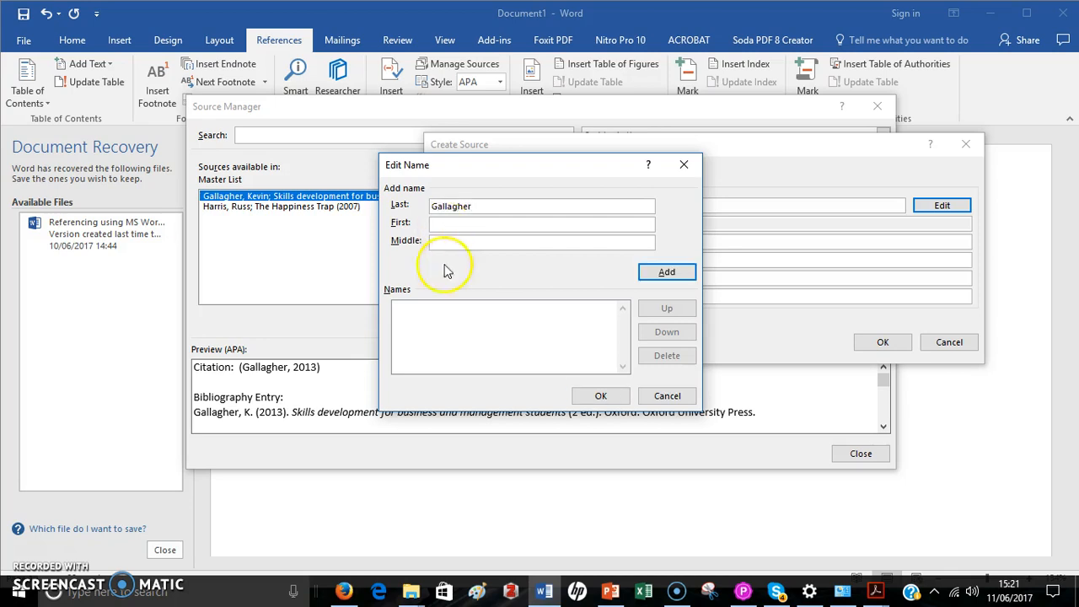
pyautogui.click(438, 226)
pyautogui.write('Martin')
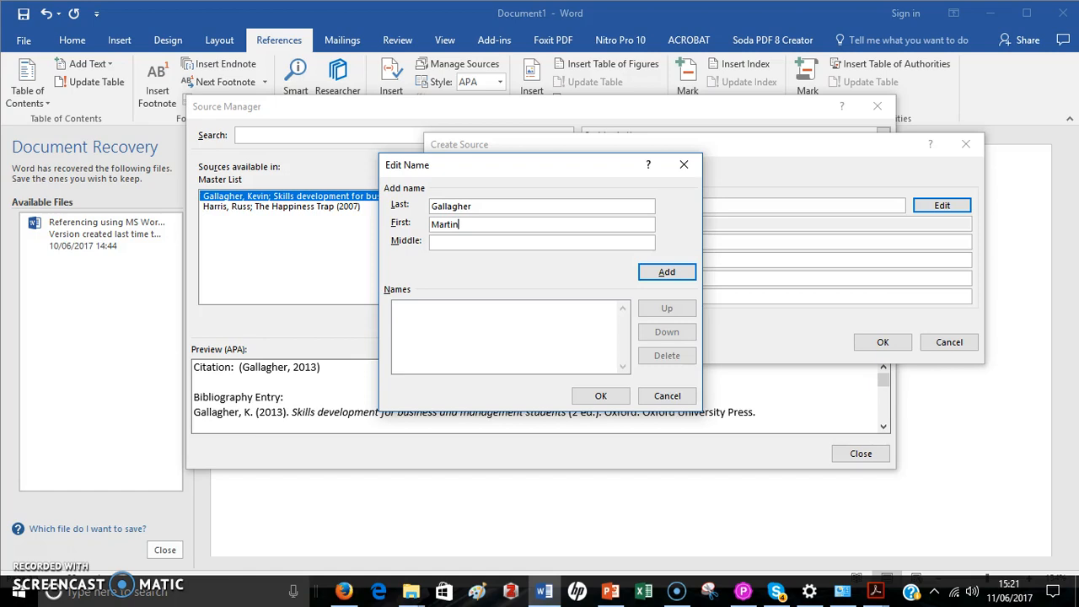
pyautogui.click(449, 245)
pyautogui.write('J')
pyautogui.click(657, 273)
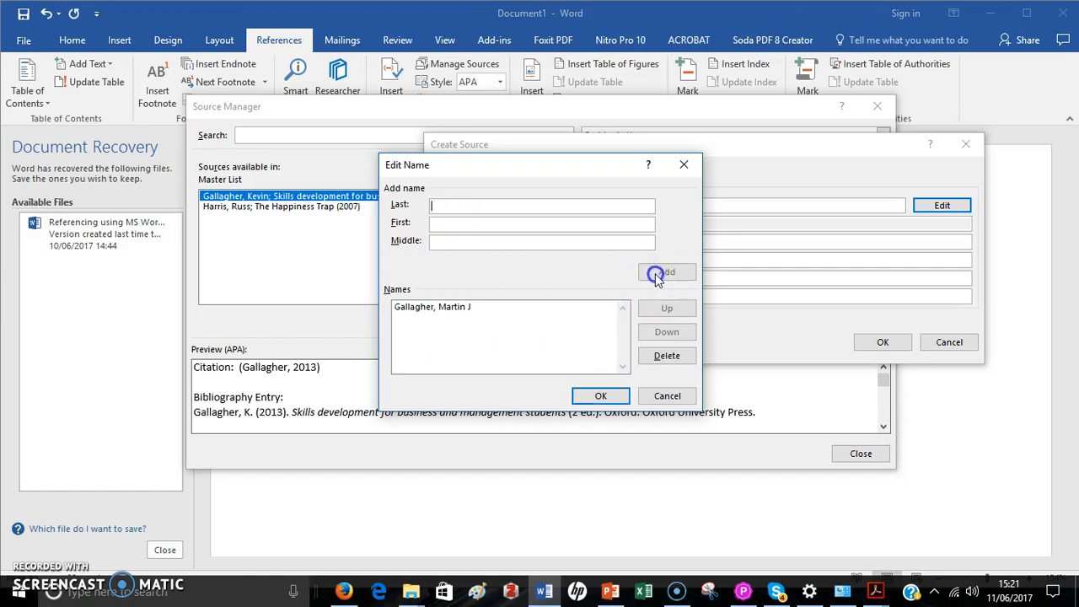
pyautogui.click(597, 395)
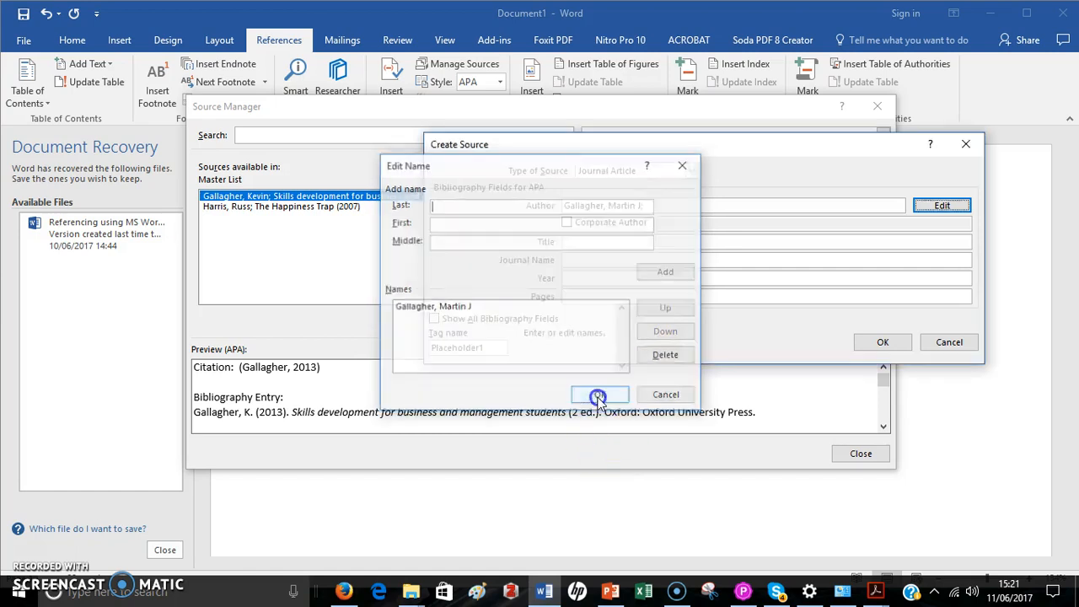
# Enter the source's title as "The 2016 'Lone Wolf Tsunami- is Rapaport's 'Religous Wave' Ending"
pyautogui.click(581, 243)
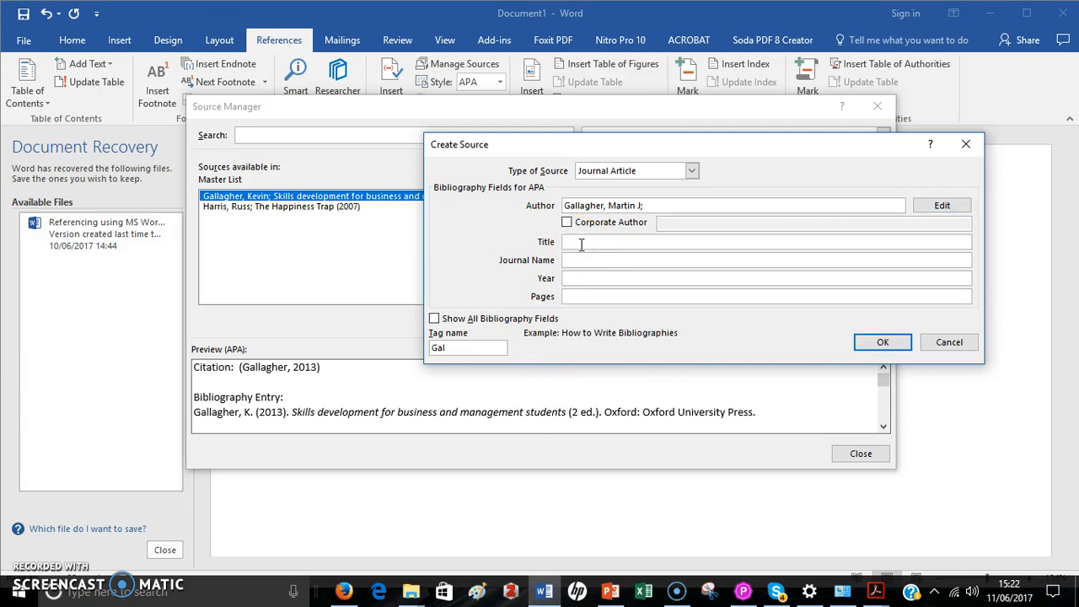
pyautogui.write("The 2016 'Lone Wolf Tsunami")
pyautogui.write("- IS Rapaport's")
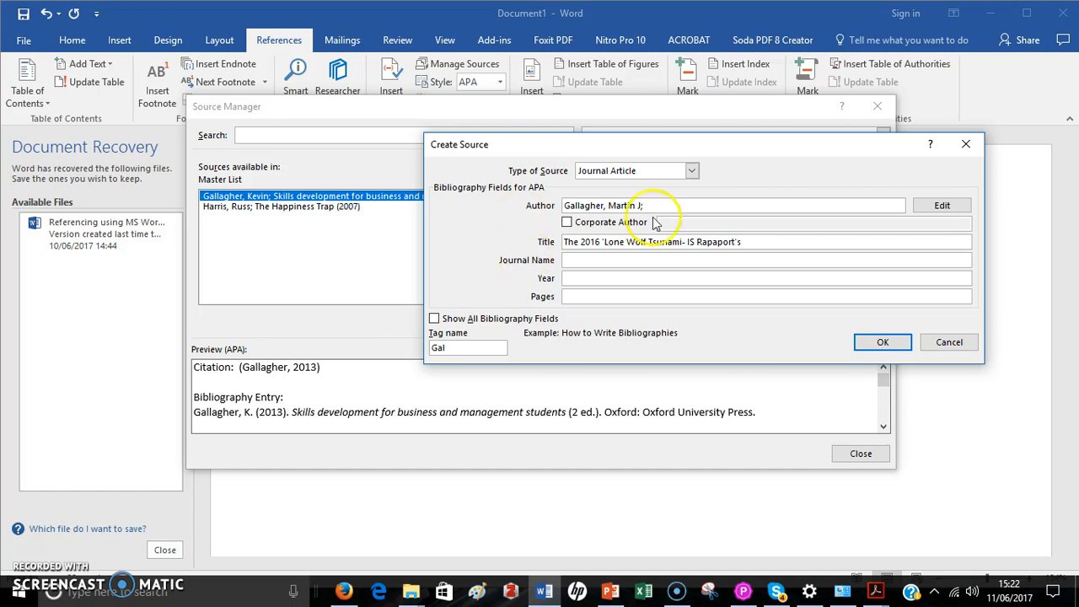
pyautogui.click(693, 244)
pyautogui.press('BackSpace')
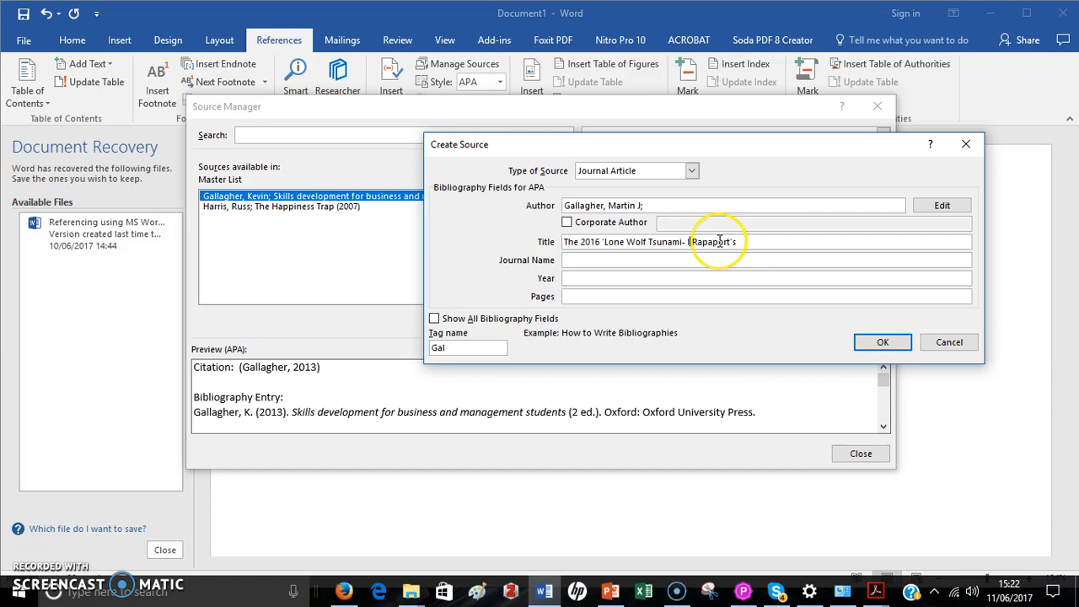
pyautogui.press('BackSpace')
pyautogui.write('is ')
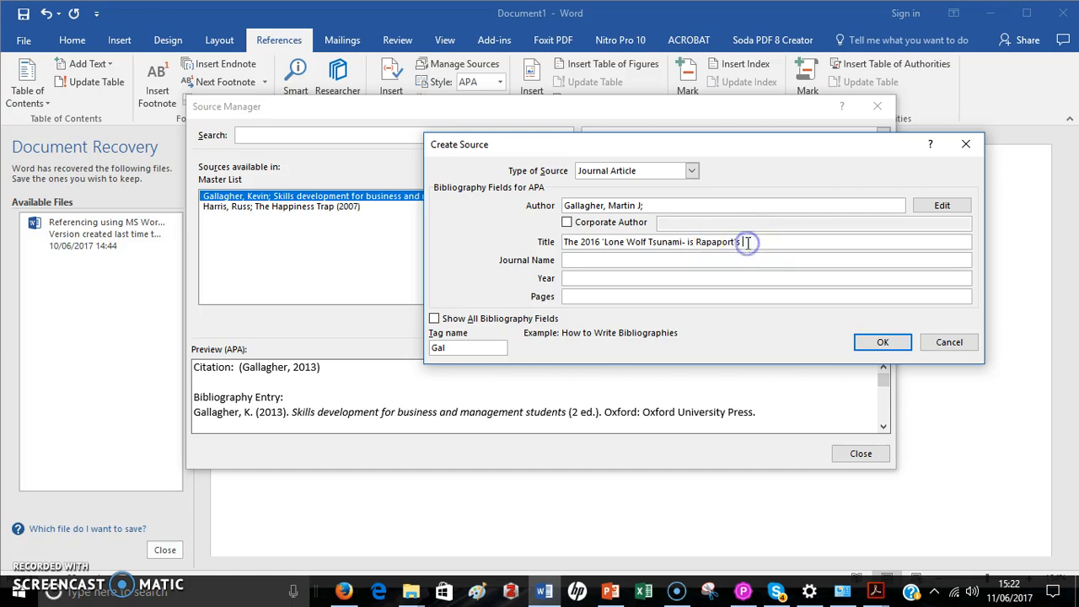
pyautogui.write("'Relig")
pyautogui.write('ous Wave')
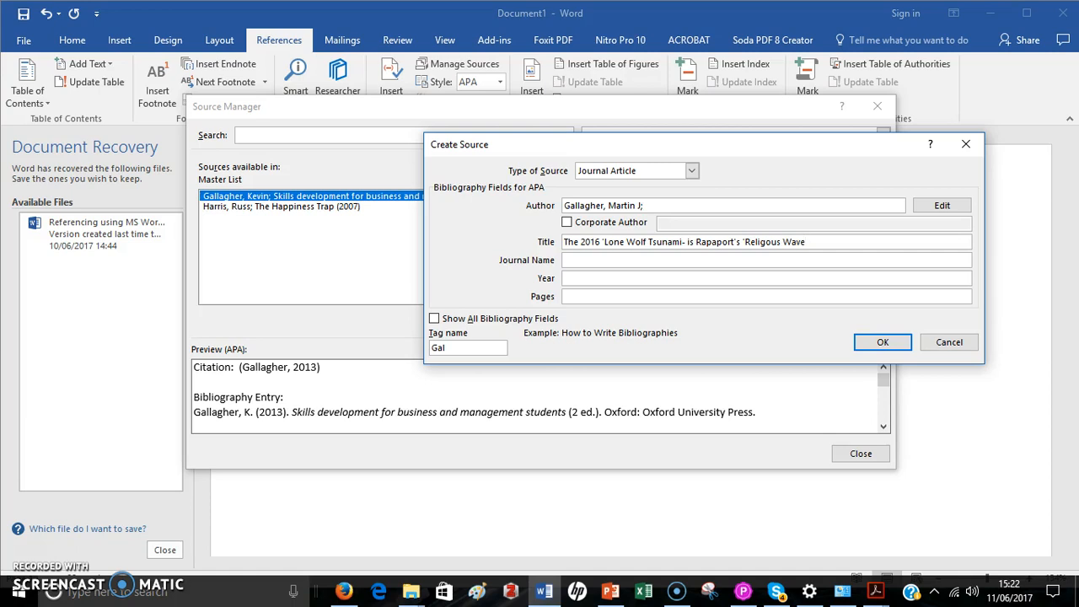
pyautogui.write("' Ending")
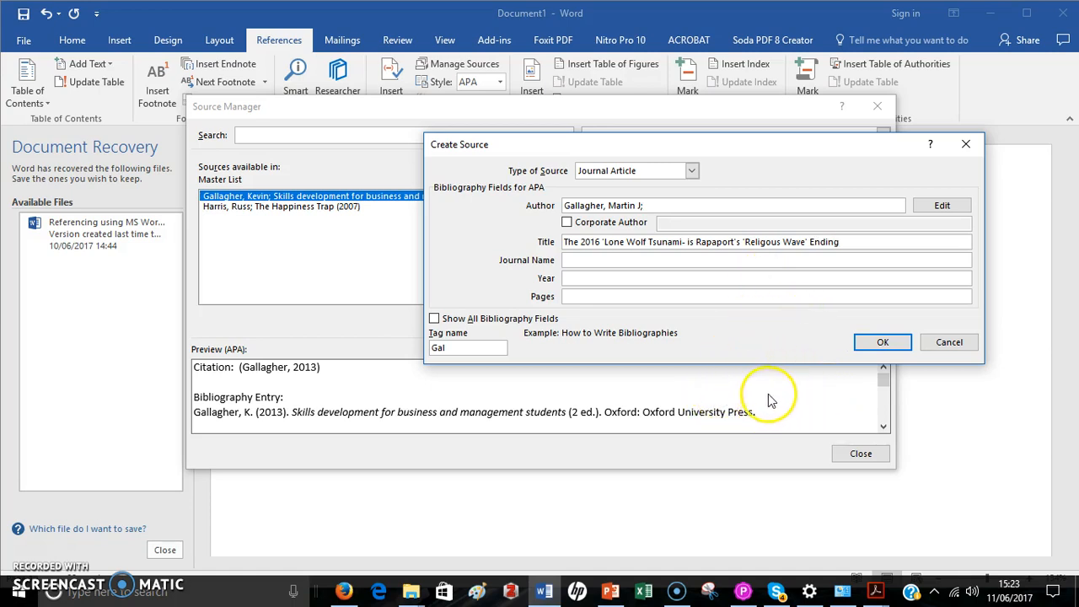
# Enter "Journal of Strategic Security" as the source's journal name
pyautogui.click(585, 260)
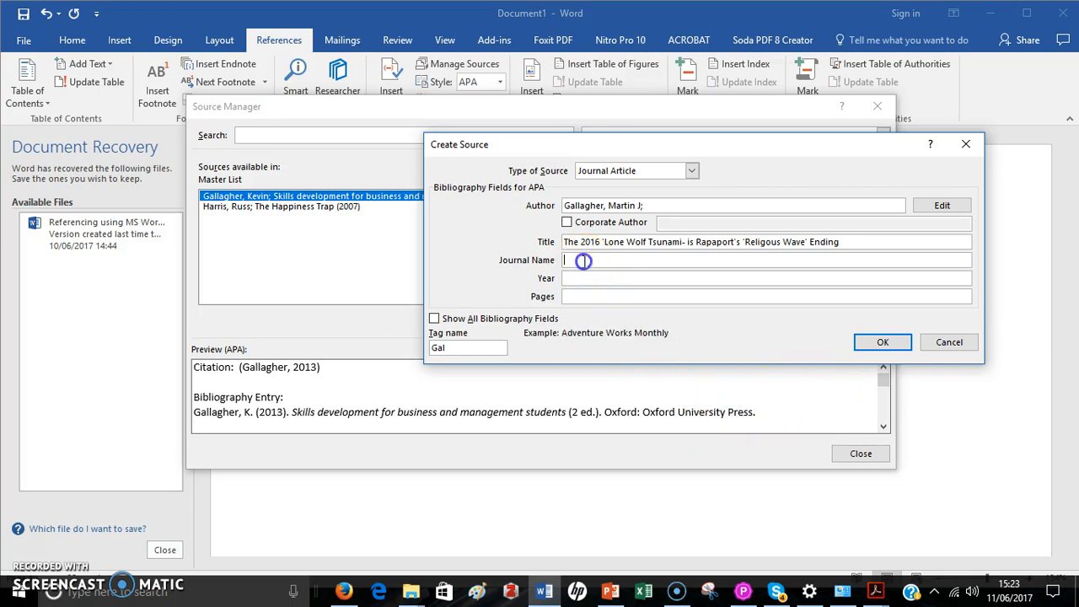
pyautogui.write('Jounral')
pyautogui.press('BackSpace')
pyautogui.press('BackSpace')
pyautogui.press('BackSpace')
pyautogui.press('BackSpace')
pyautogui.press('BackSpace')
pyautogui.write('rnal of Strategic ')
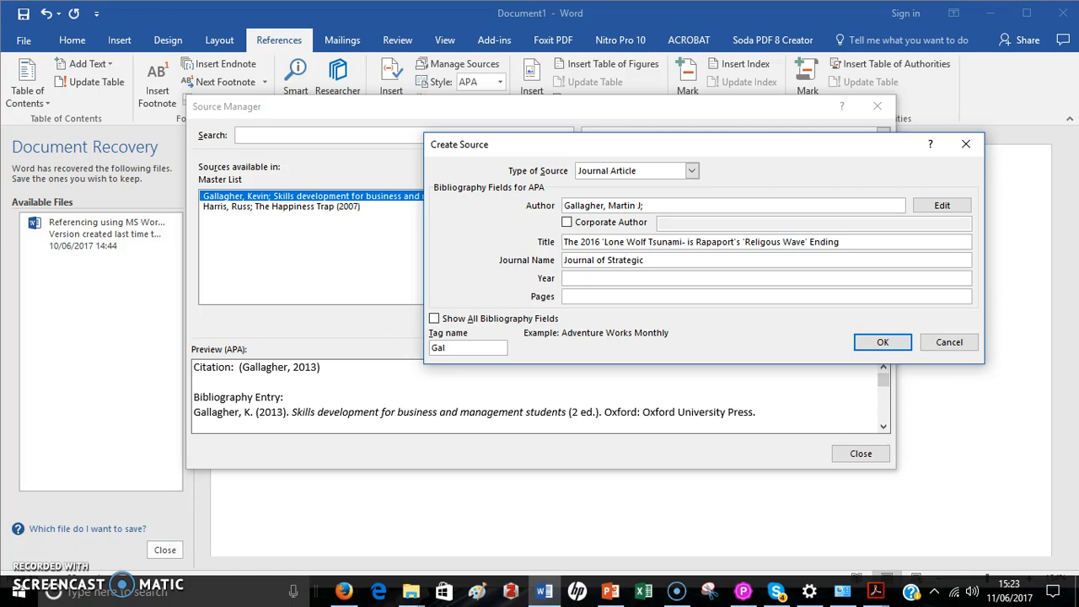
pyautogui.write('Security')
# Set the source's year to 2016 and its pages to 60-76, and save the source
pyautogui.click(593, 277)
pyautogui.write('2016')
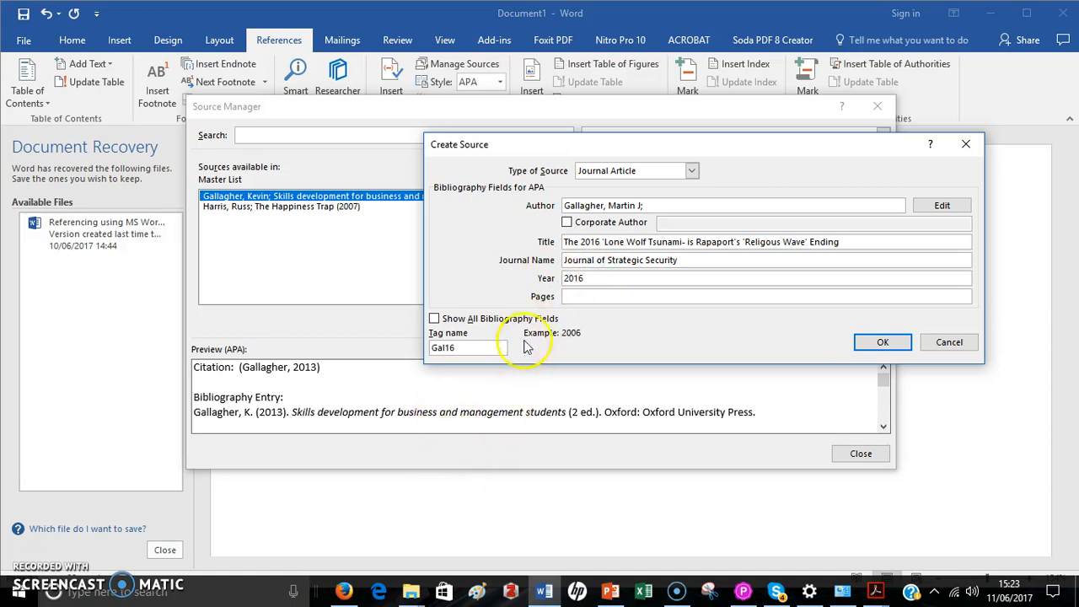
pyautogui.click(568, 296)
pyautogui.write('6')
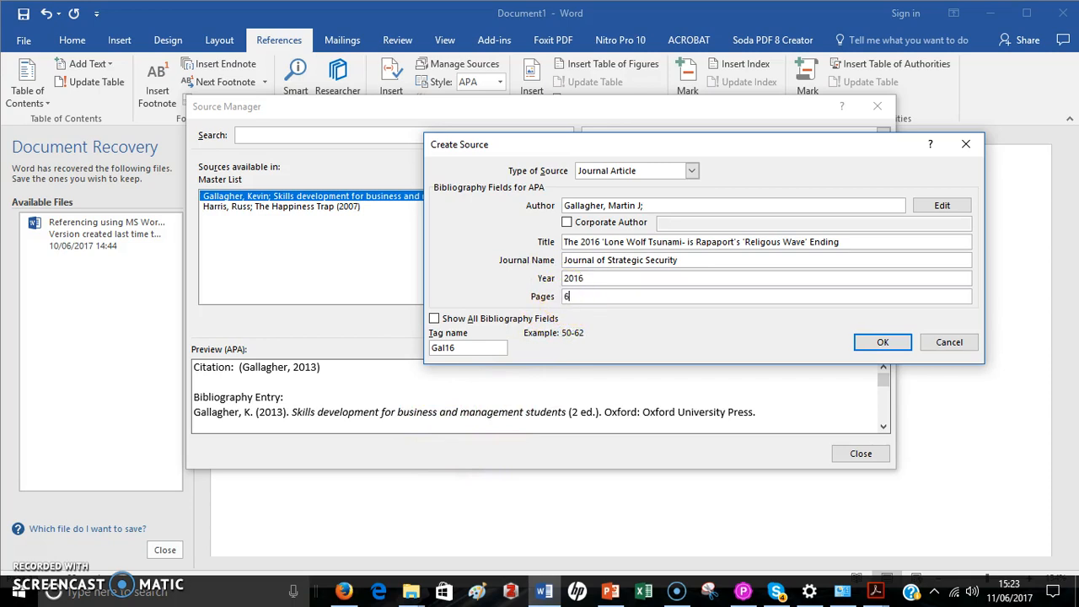
pyautogui.write('0-76')
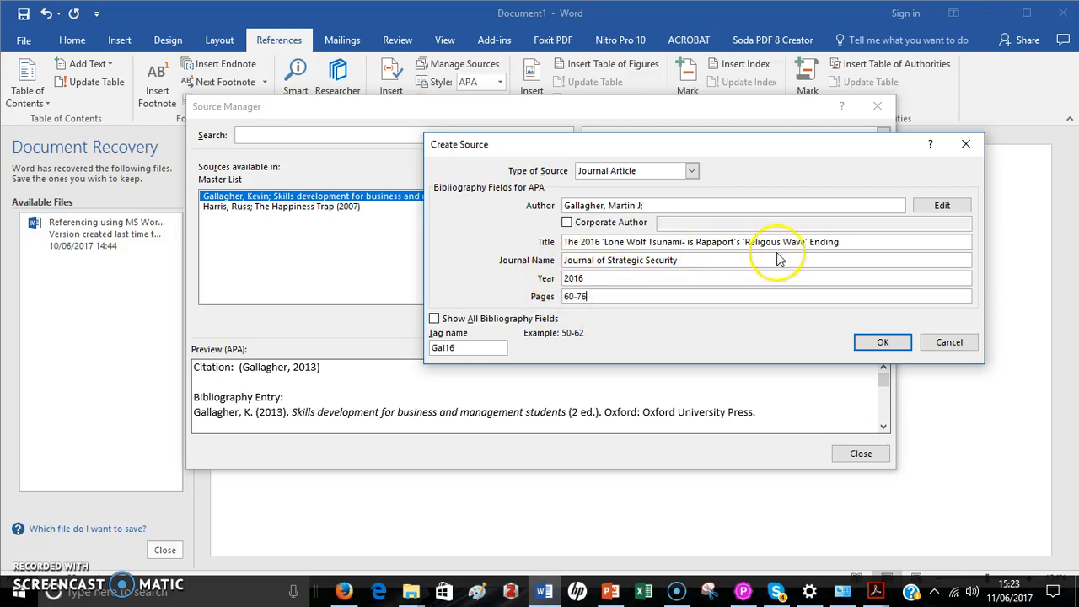
pyautogui.click(734, 241)
pyautogui.write("'s")
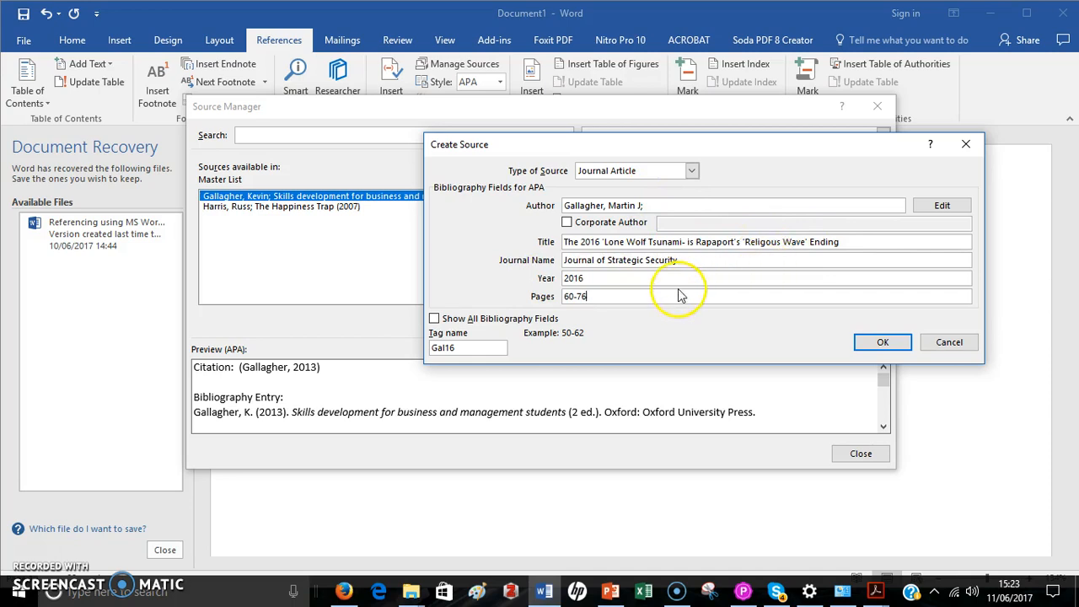
pyautogui.click(882, 342)
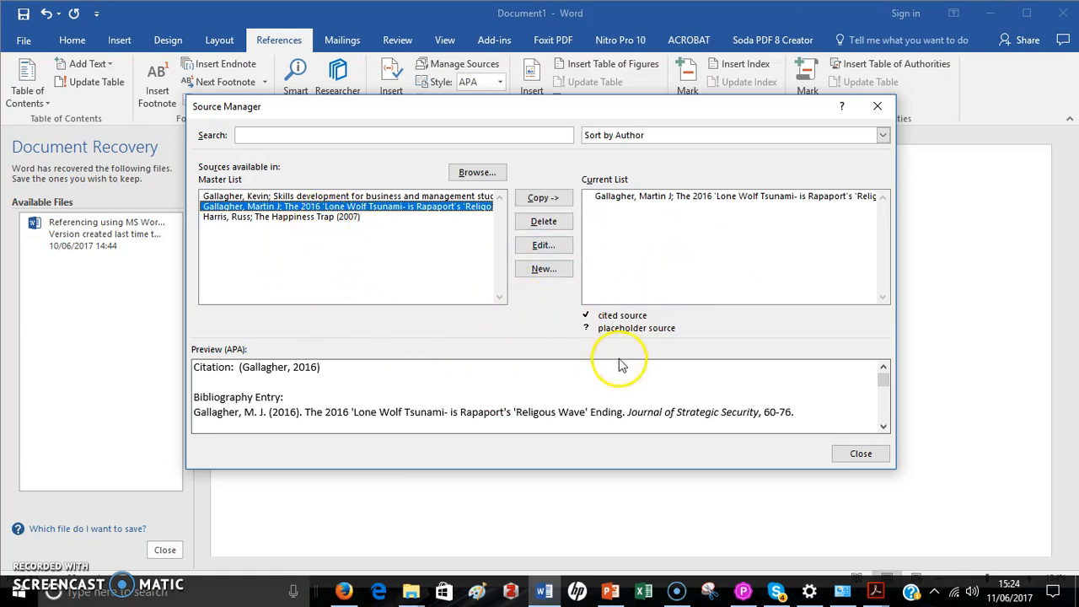
# Copy The Happiness Trap (2007) from the master list to the document's current source list and close the Source Manager
pyautogui.click(291, 218)
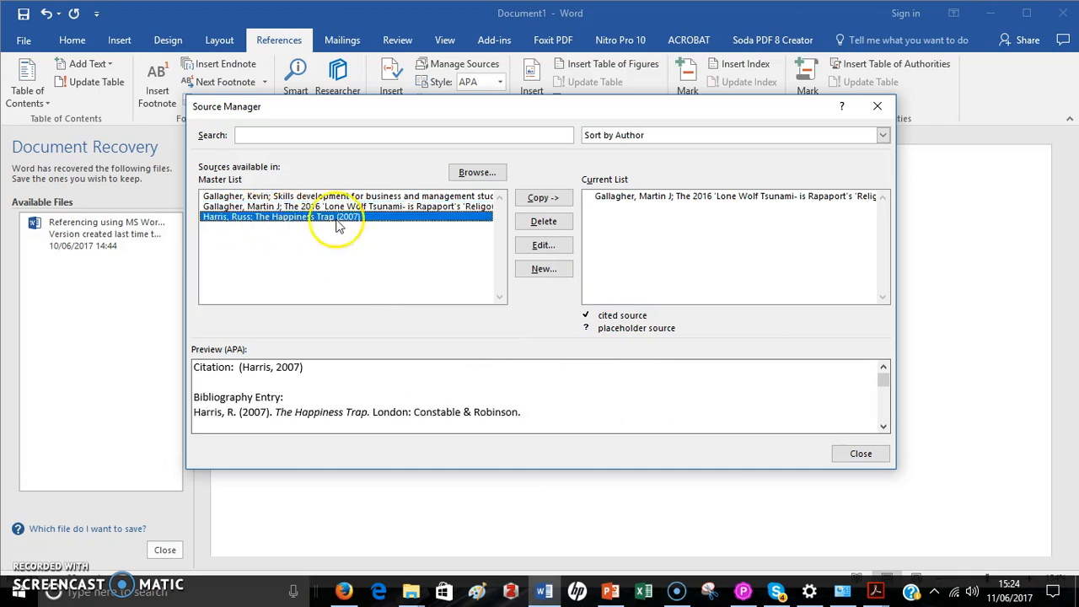
pyautogui.click(529, 200)
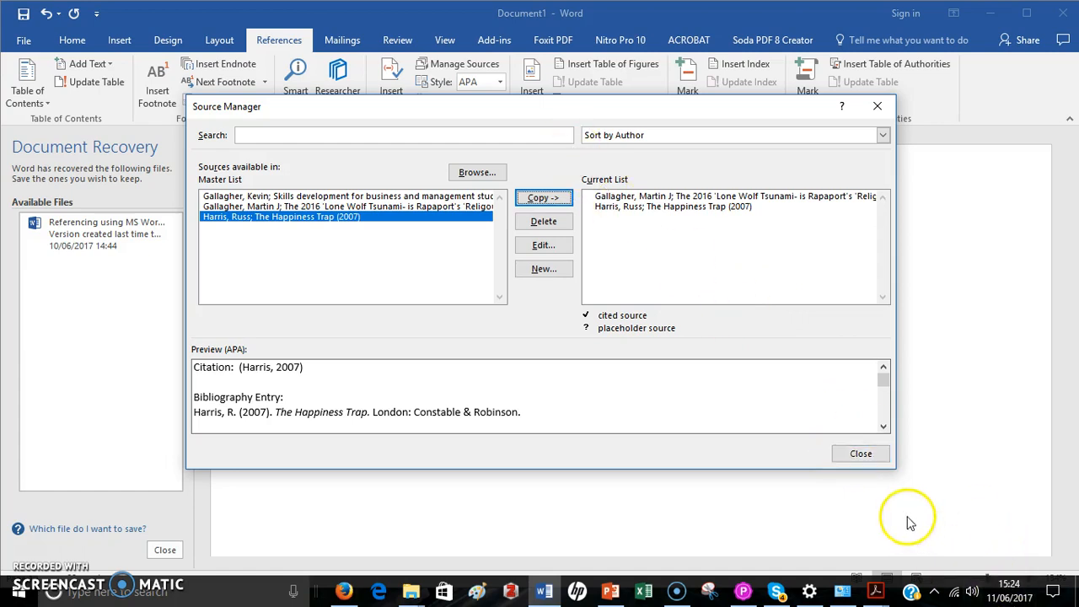
pyautogui.click(861, 455)
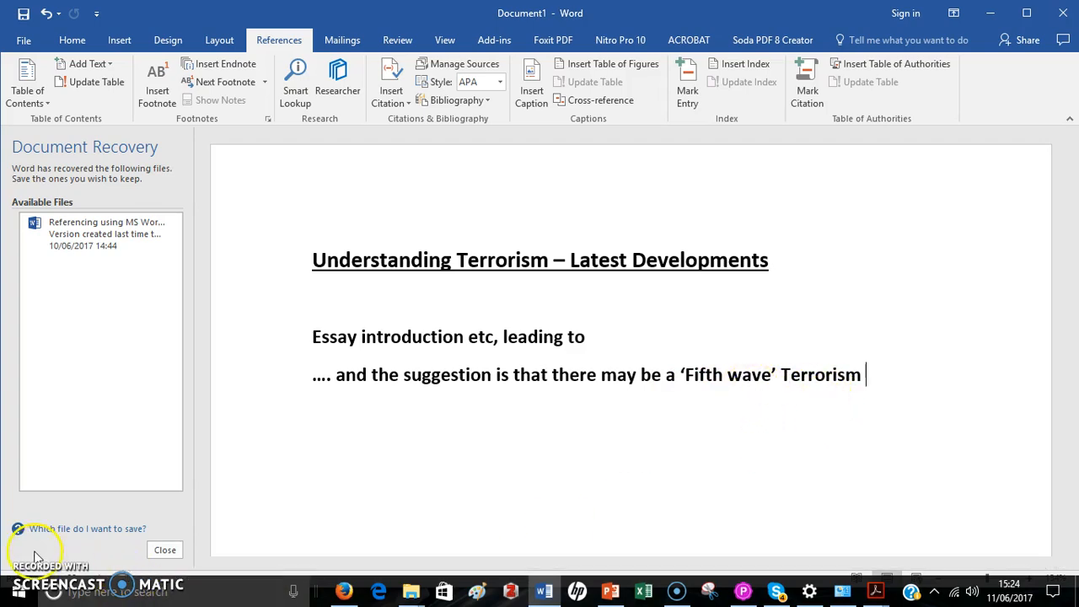
# Switch to the article PDF in Firefox and review its abstract, author biography and title page
pyautogui.hotkey('alt', 'Tab')
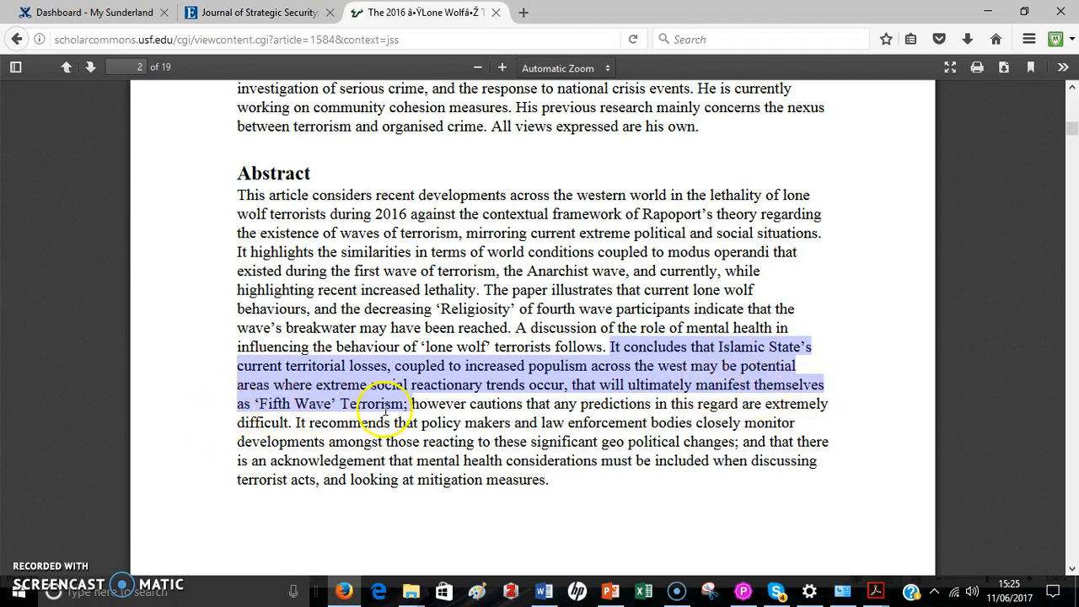
pyautogui.scroll(4, 426, 396)
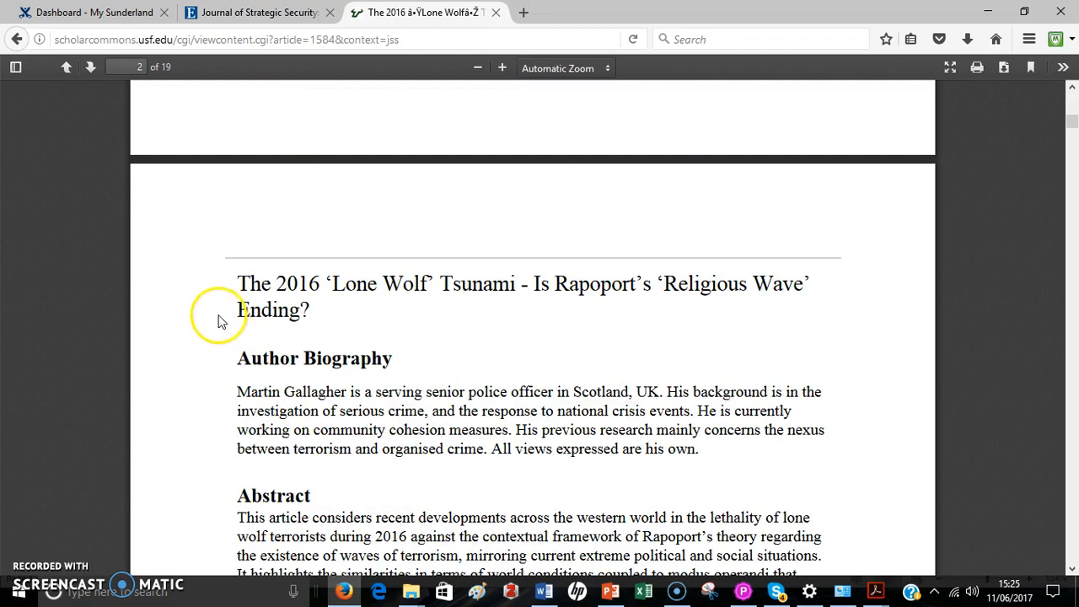
pyautogui.scroll(6, 580, 352)
pyautogui.scroll(5, 580, 356)
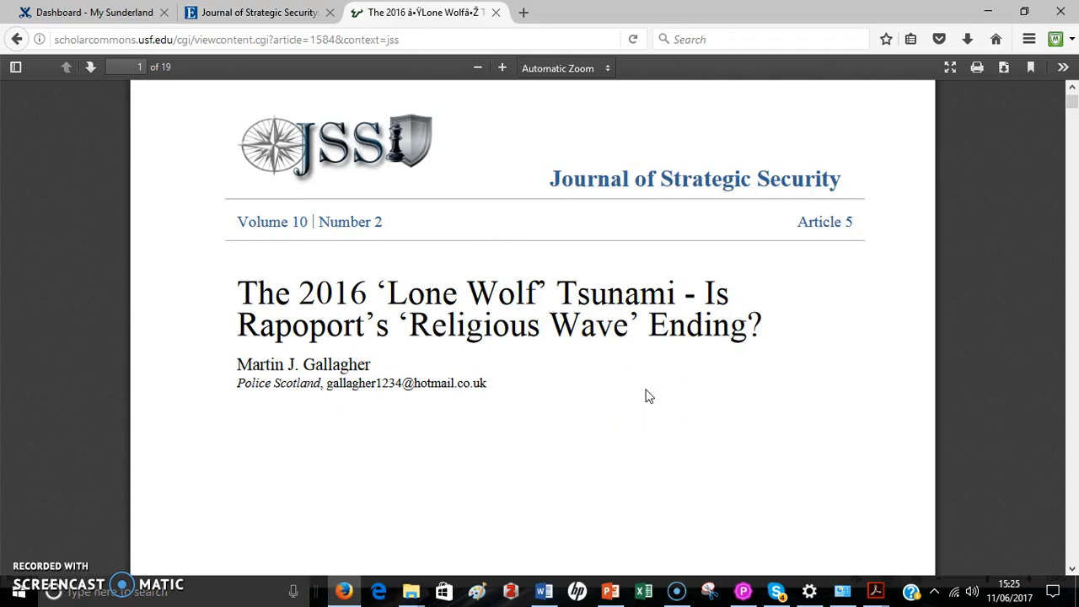
pyautogui.scroll(-2, 649, 397)
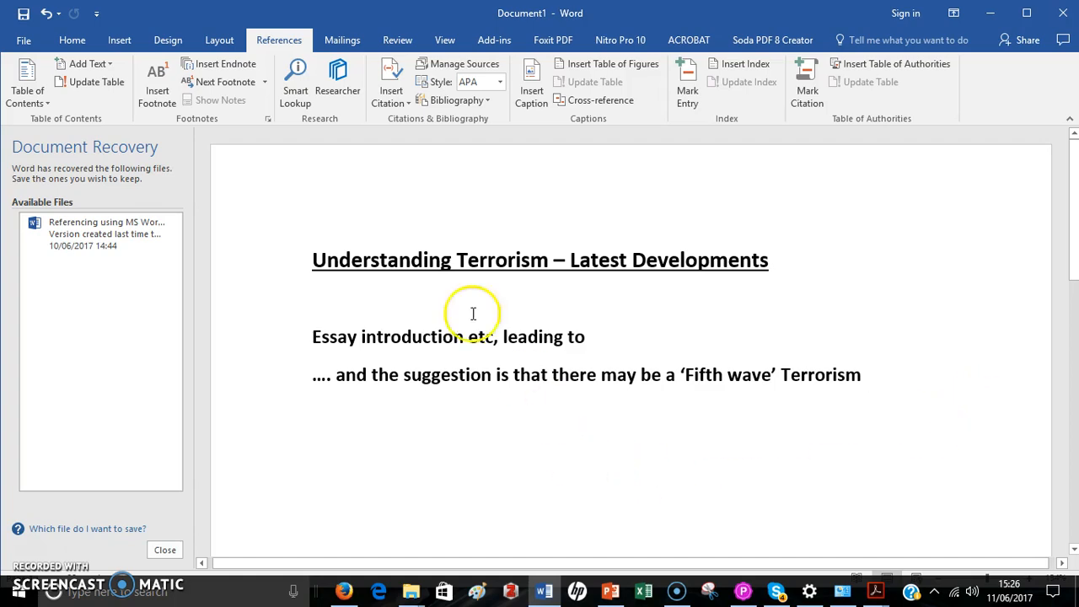
# Insert an in-text citation of the 2016 "Lone Wolf Tsunami" source after "'Fifth wave' Terrorism" in the Word essay
pyautogui.click(391, 80)
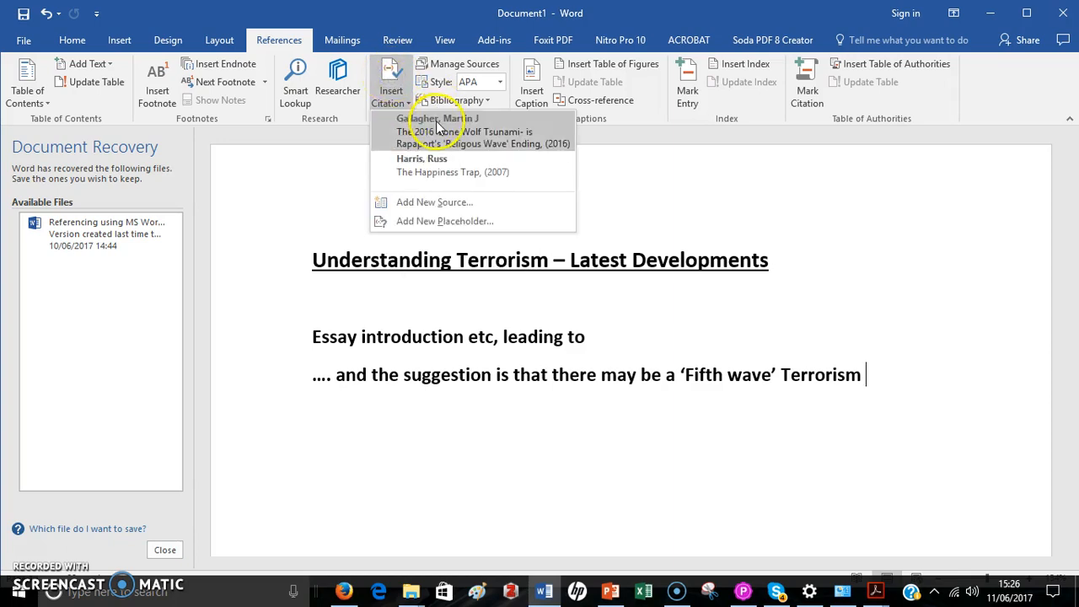
pyautogui.click(435, 127)
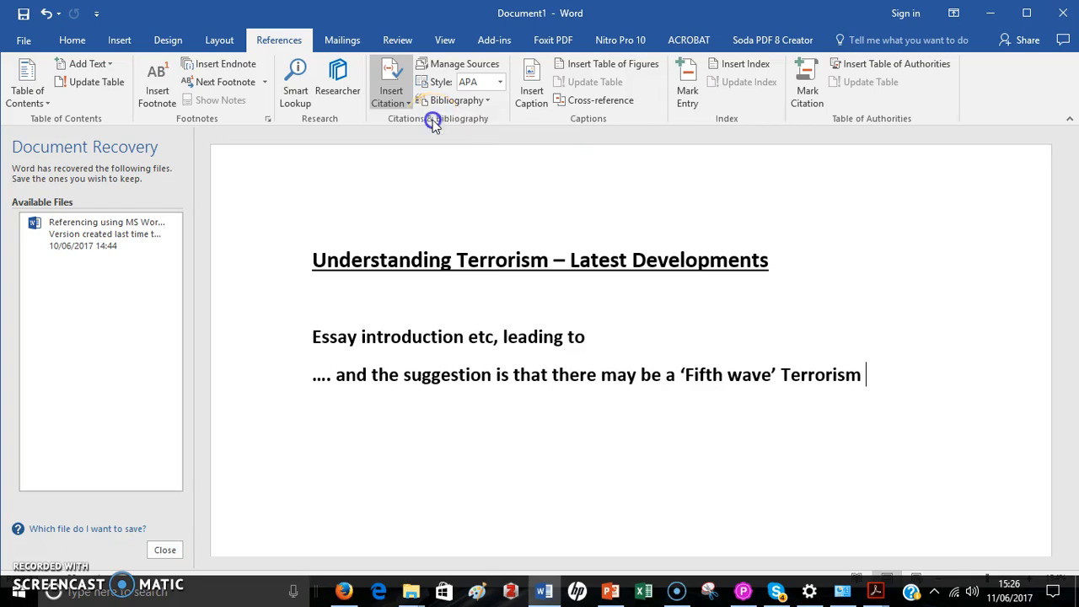